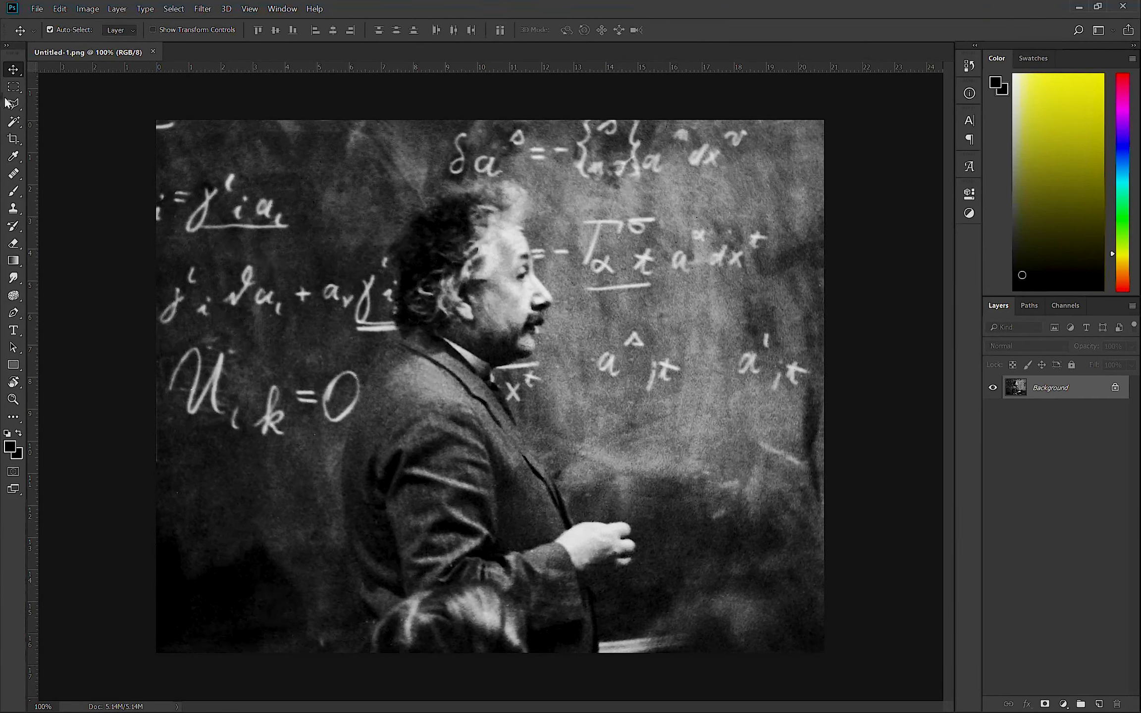
- Activate the Healing Brush Tool and try to heal the blackboard near the man's hair without a sampled source
left_click(15, 174)
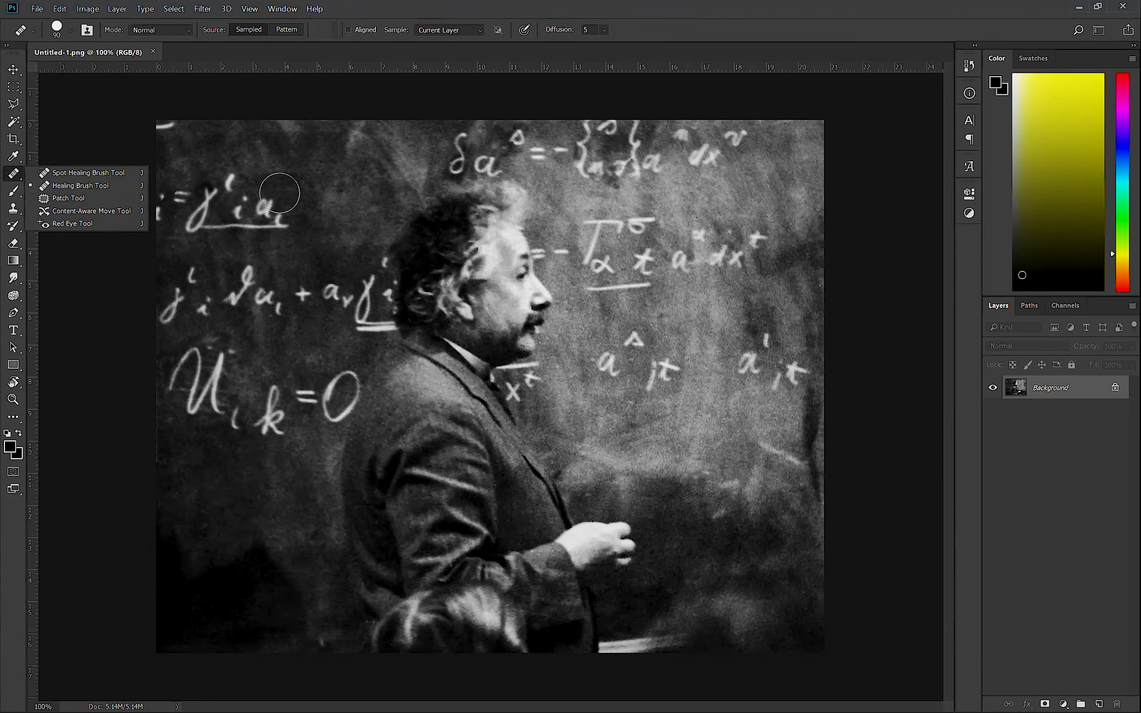
left_click(369, 211)
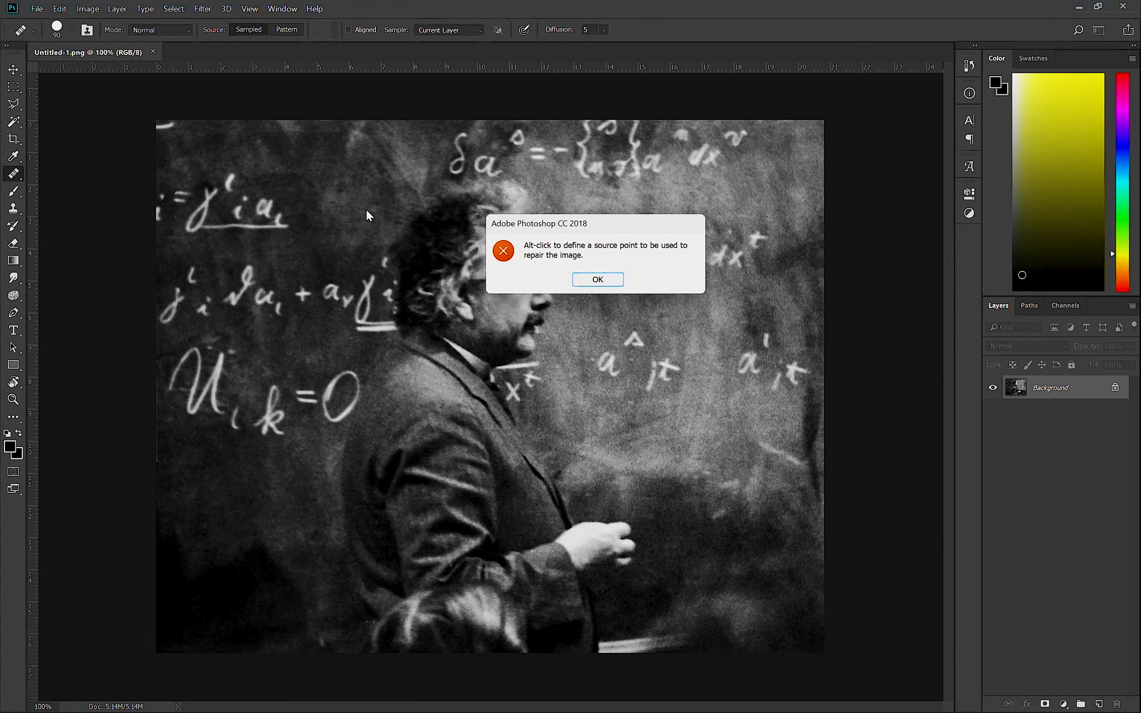
left_click(595, 279)
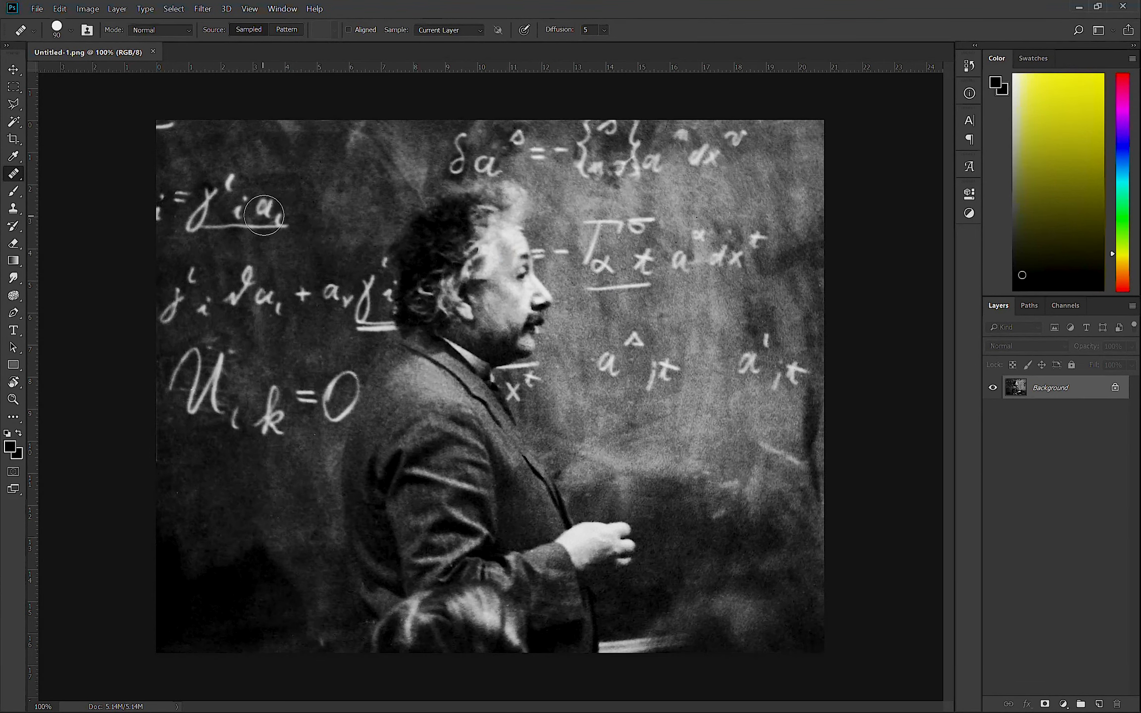
- Sample clean blackboard near the lower formula and heal away its "jt" letters on the Background layer
key("ctrl+plus")
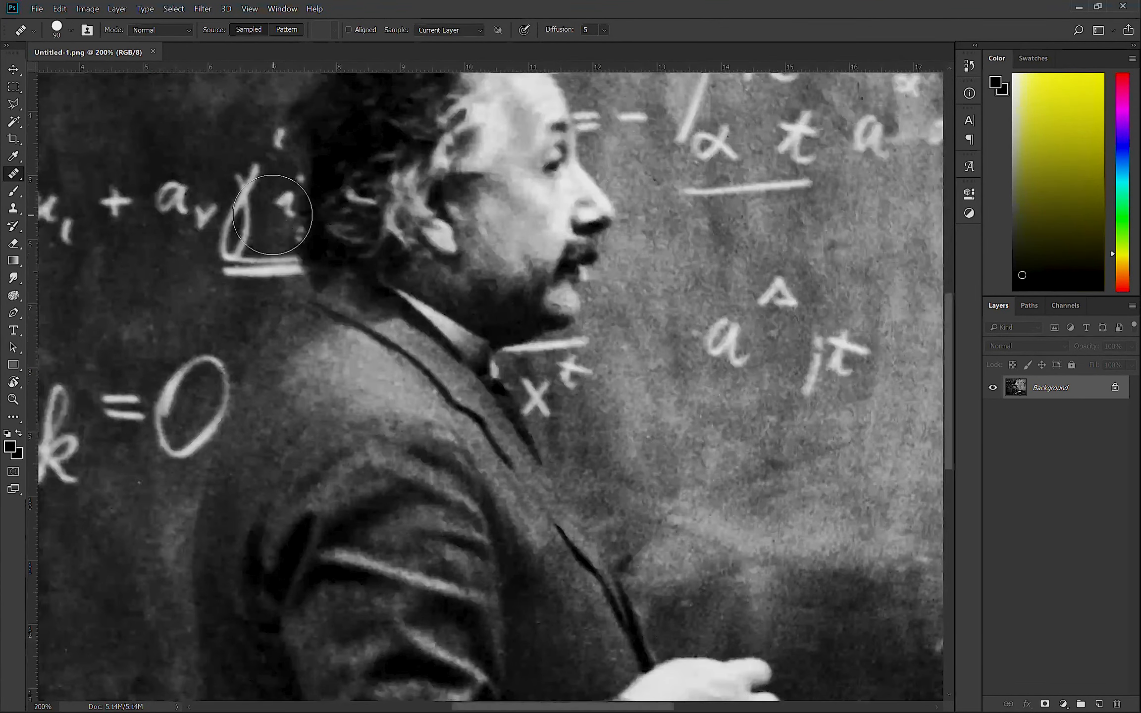
scroll(273, 215, "right", 3)
scroll(273, 215, "left", 5)
key("ctrl+minus")
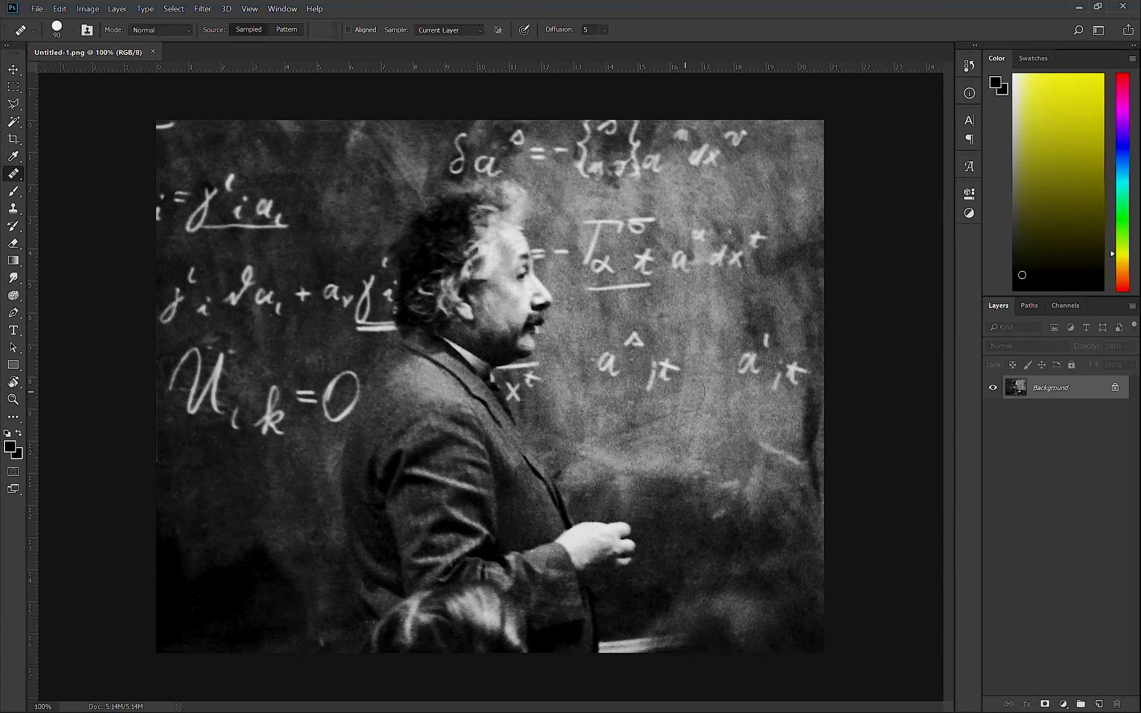
left_click(692, 340, "alt")
left_click_drag(673, 368, 672, 367)
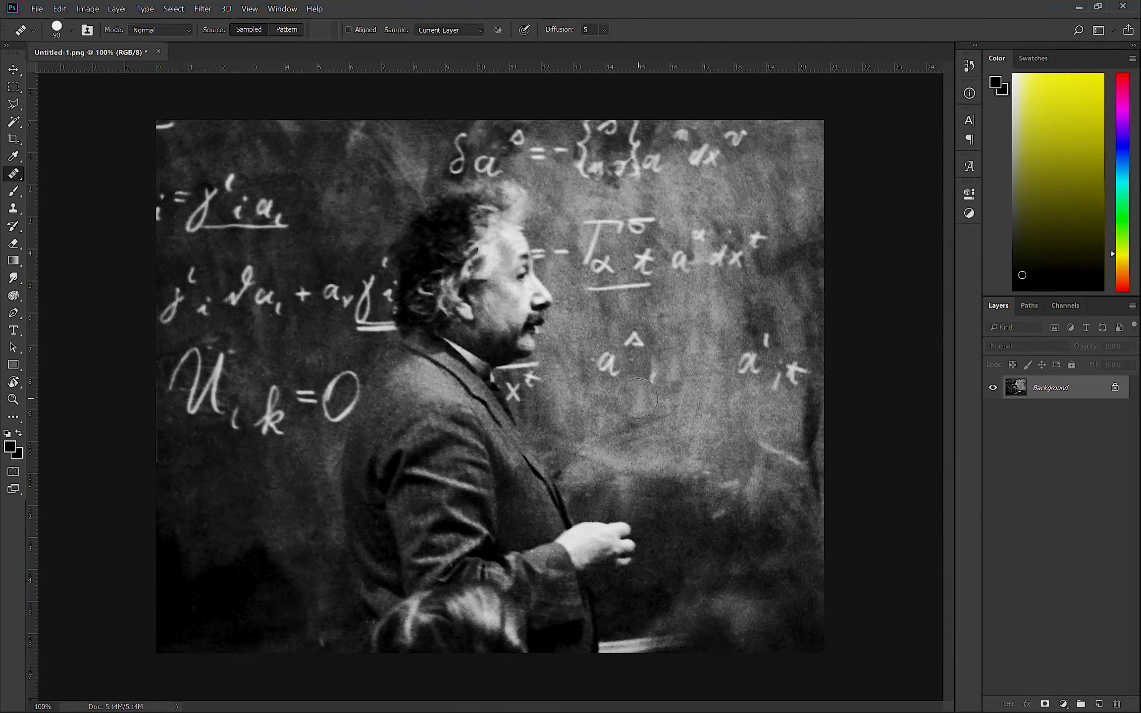
left_click(651, 382)
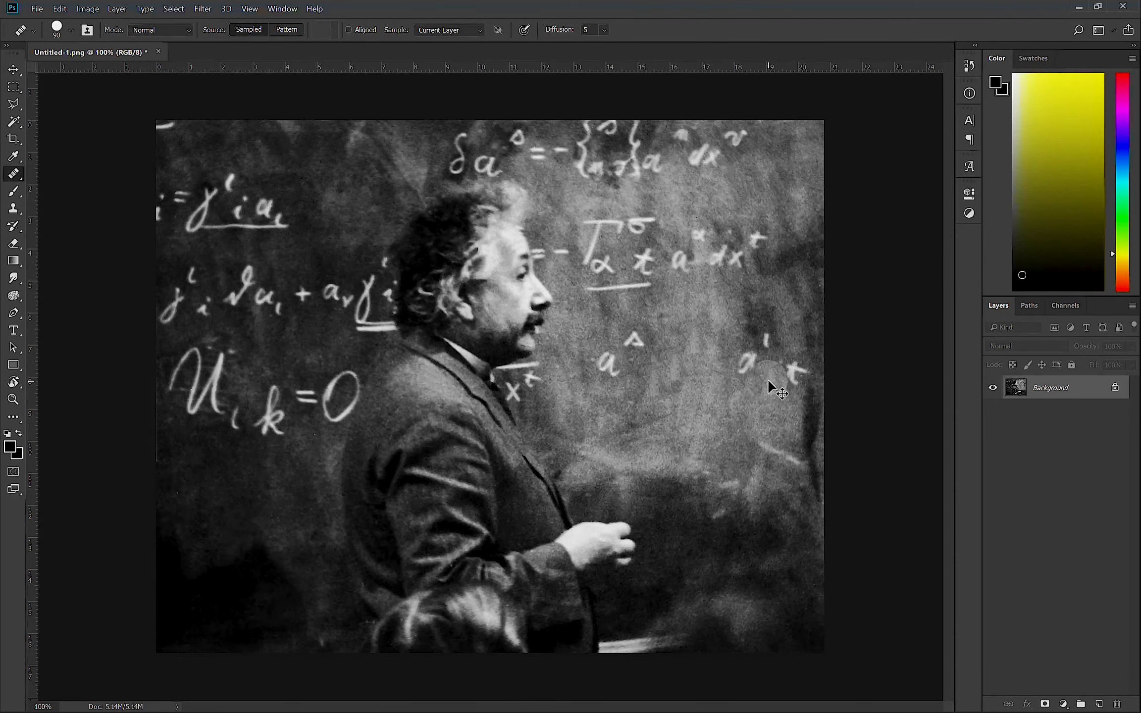
- Heal away the small triangle and the letter "a" in front of the man's chest
key("ctrl+plus")
key("ctrl+plus")
scroll(768, 382, "right", 3)
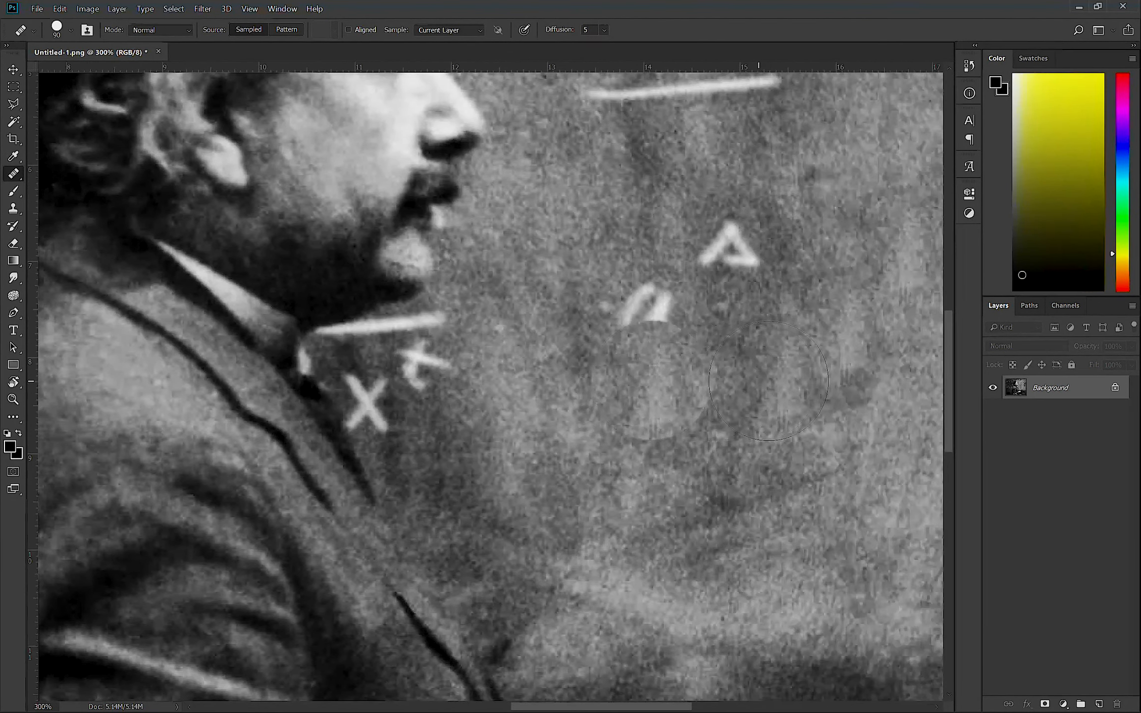
scroll(802, 382, "right", 3)
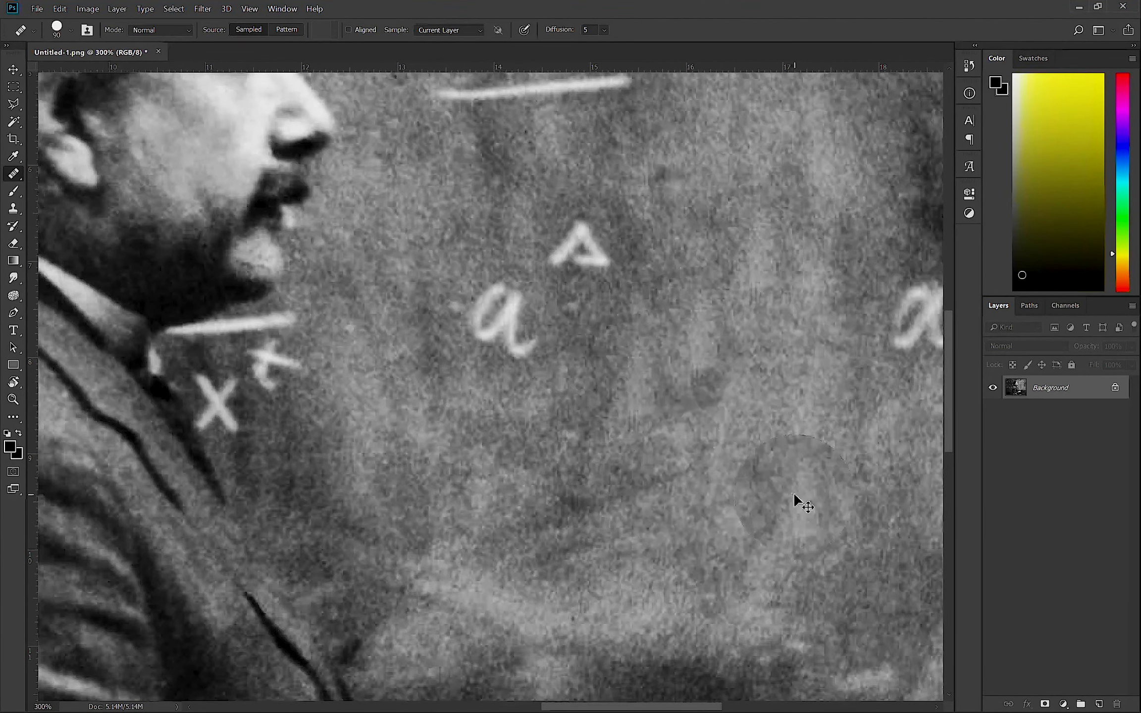
key("ctrl+minus")
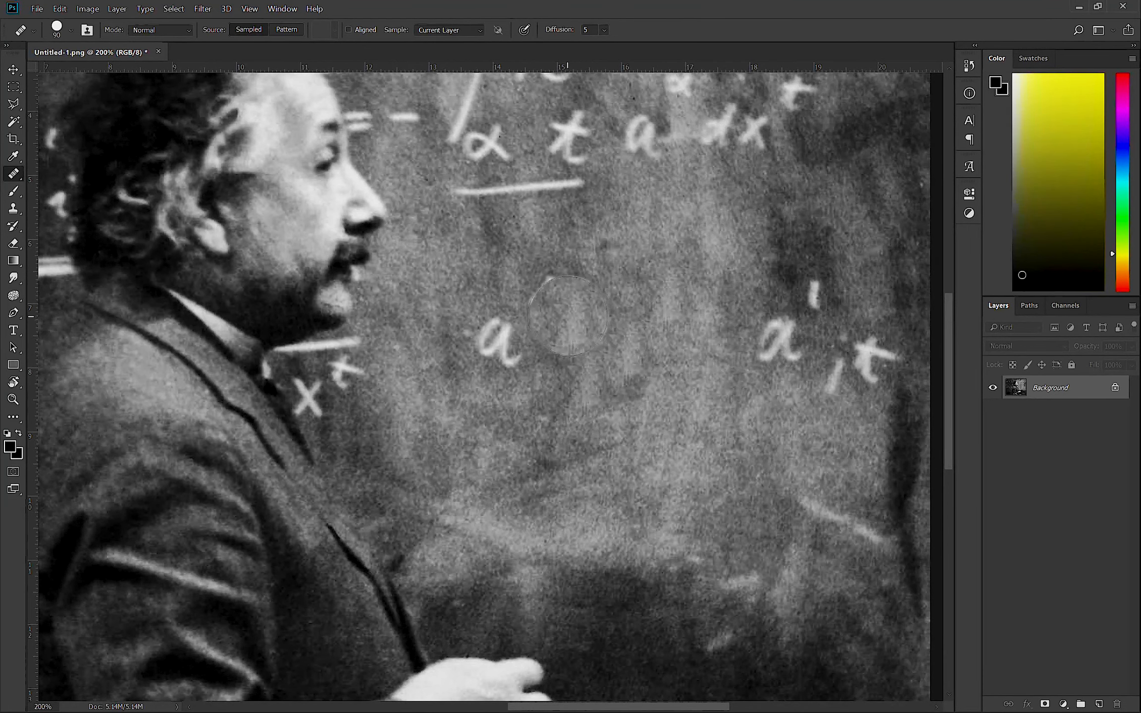
left_click(558, 287)
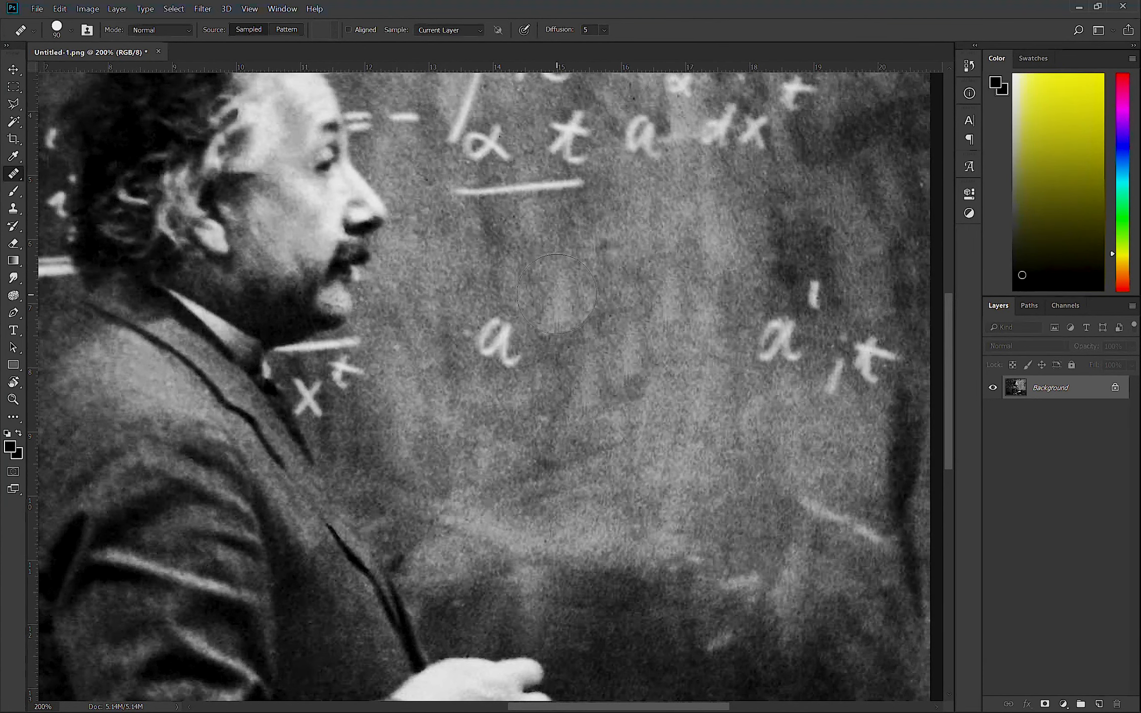
left_click(557, 288)
left_click(502, 348)
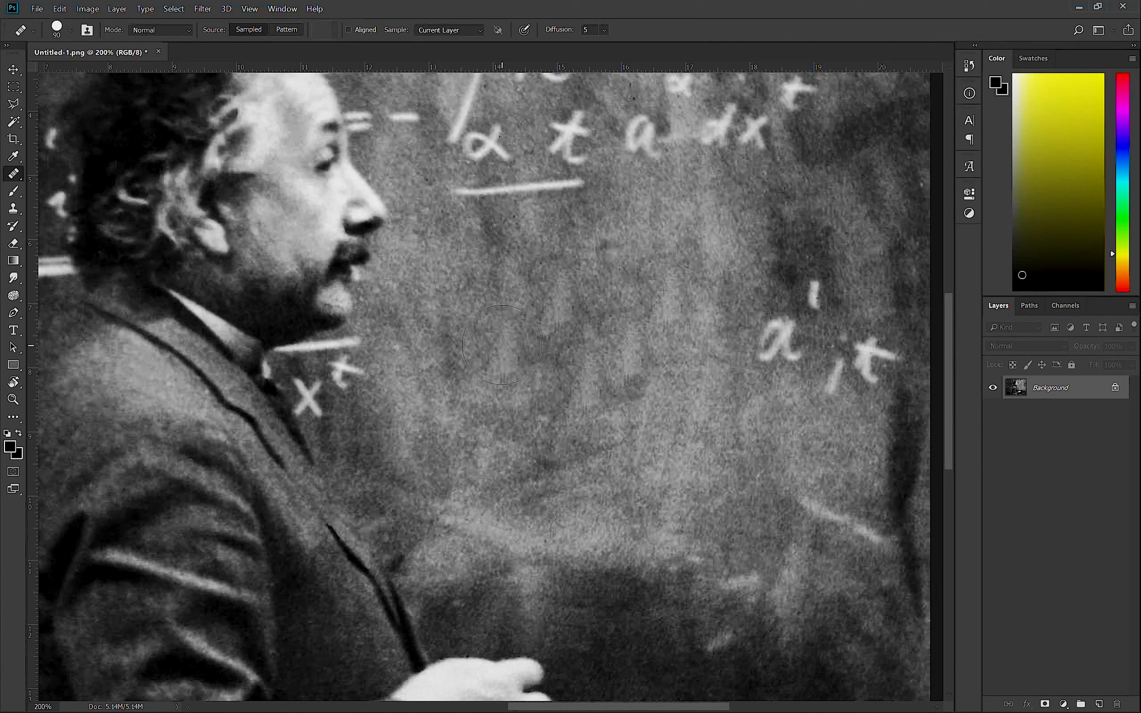
- Heal away the chalk letters "a", its tick mark and "t" near the blackboard's right edge
left_click(780, 360)
left_click(789, 334)
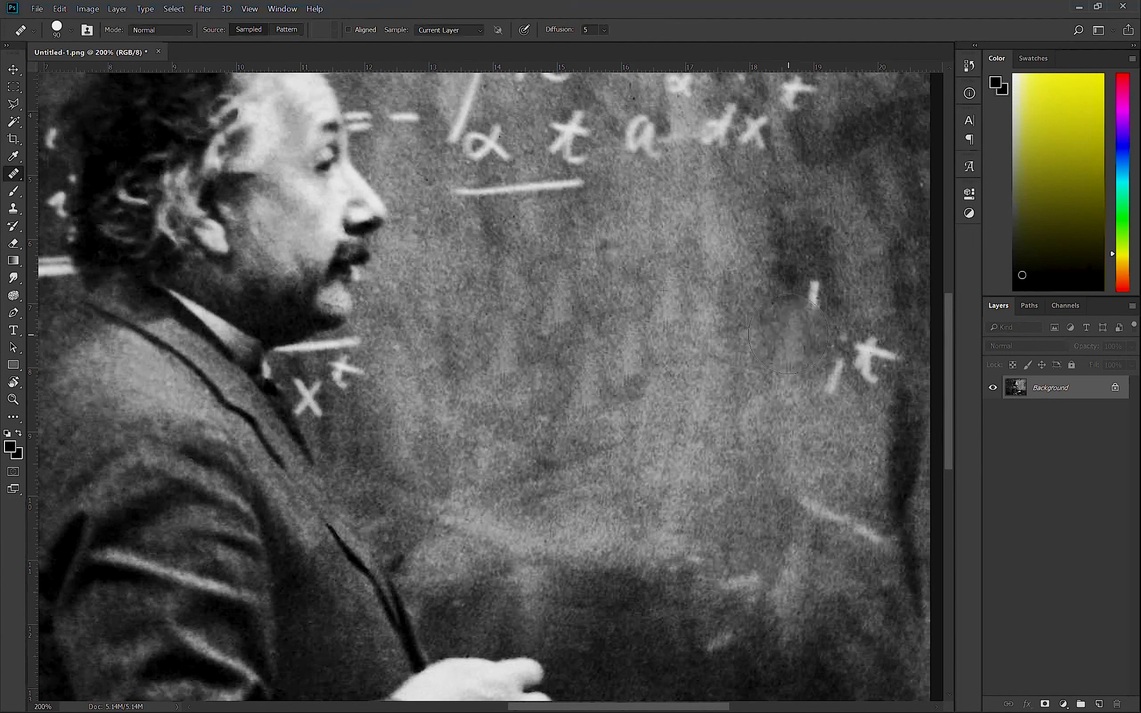
left_click(802, 308)
left_click(867, 365)
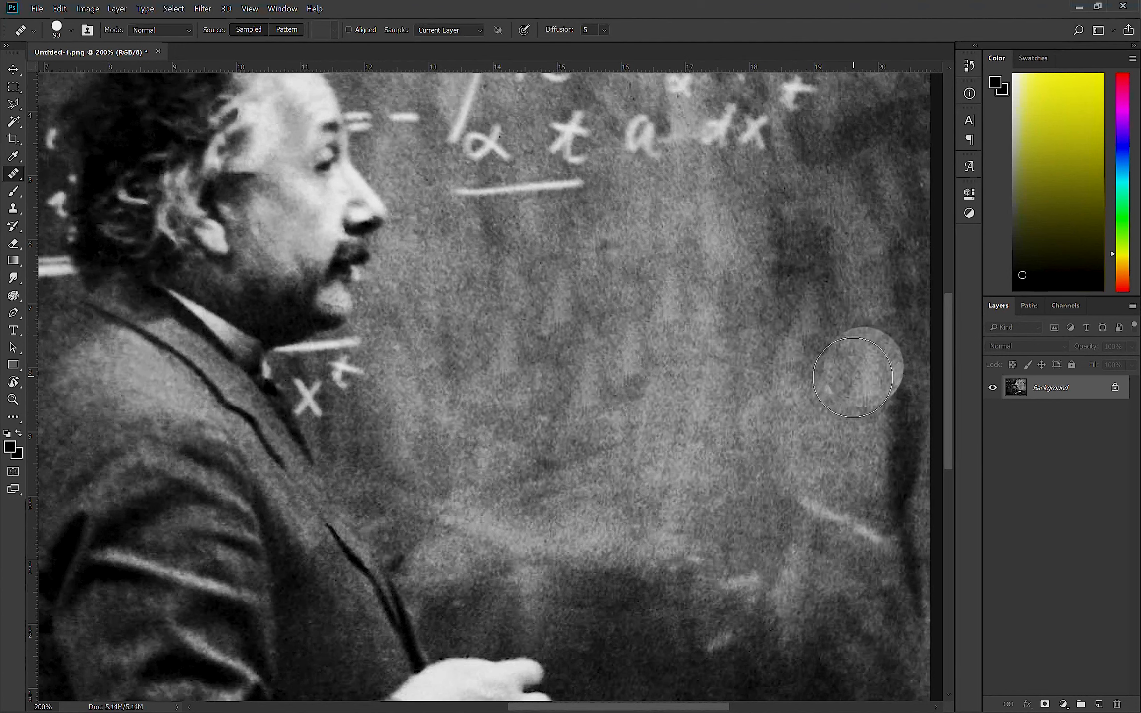
key("ctrl+minus")
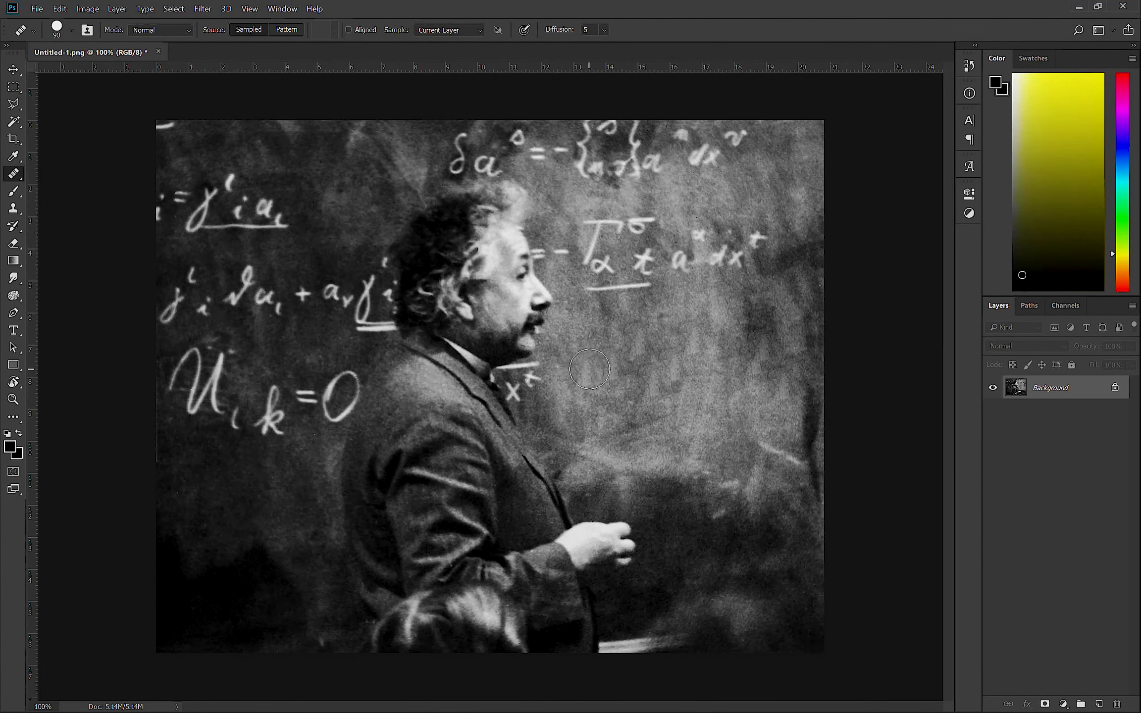
- Try healing the end of the upper-left formula with a source from the brighter side of the blackboard
left_click(663, 245)
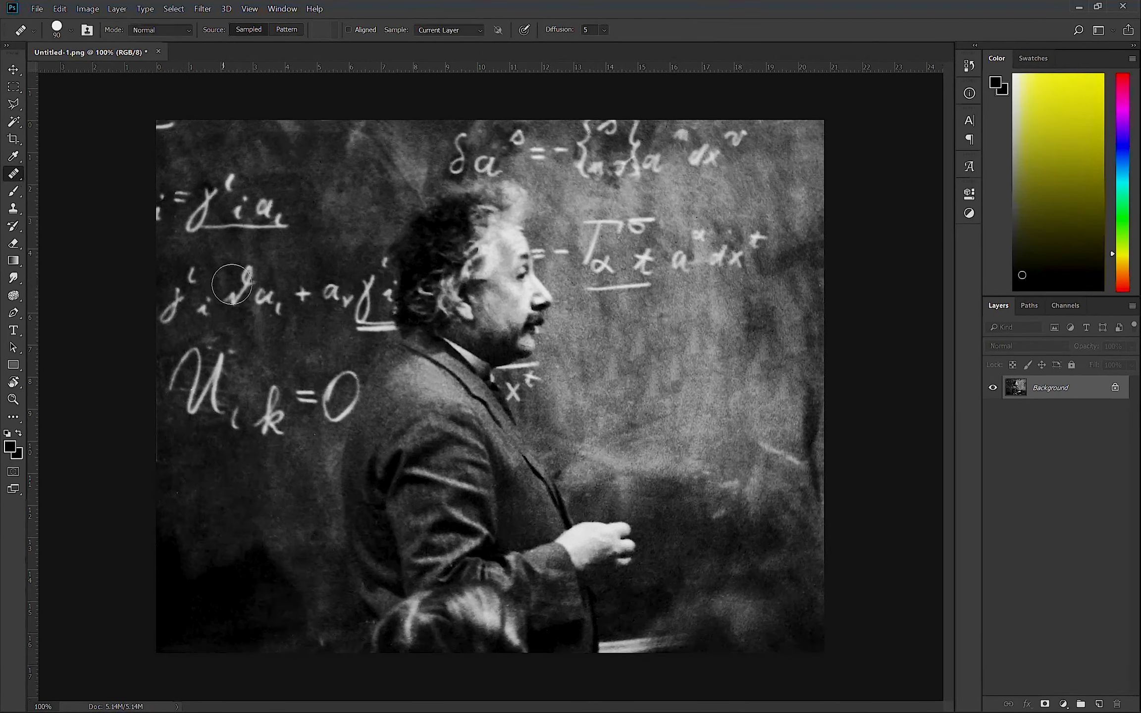
left_click_drag(245, 198, 272, 209)
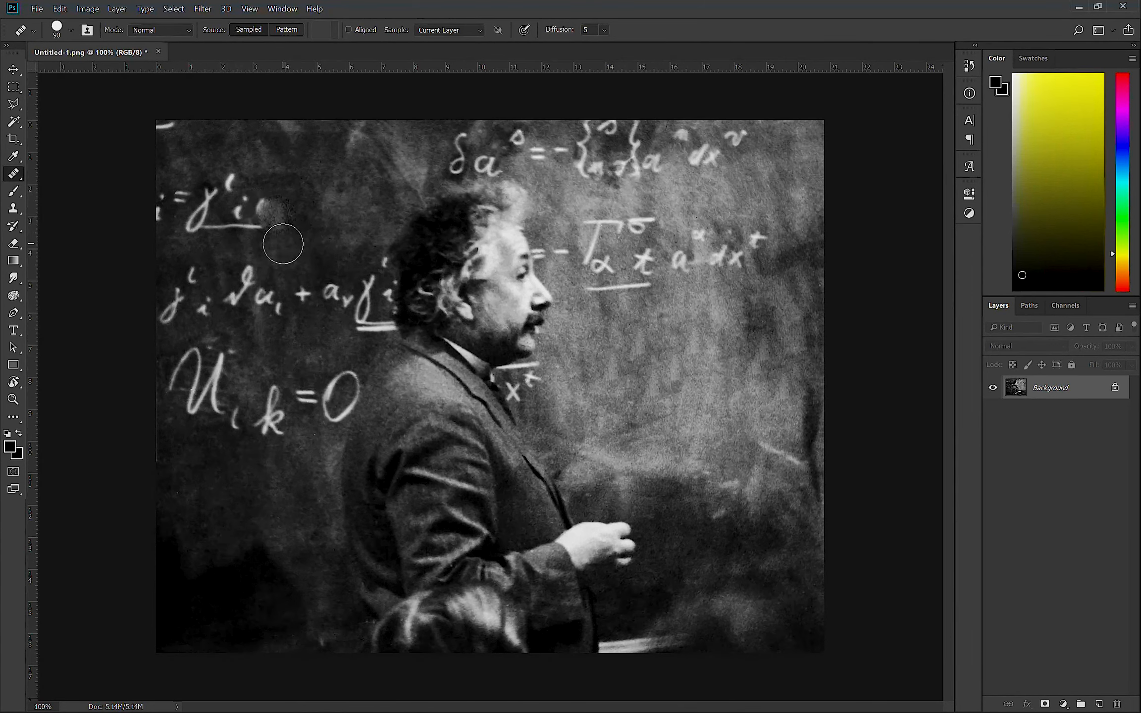
key("ctrl+z")
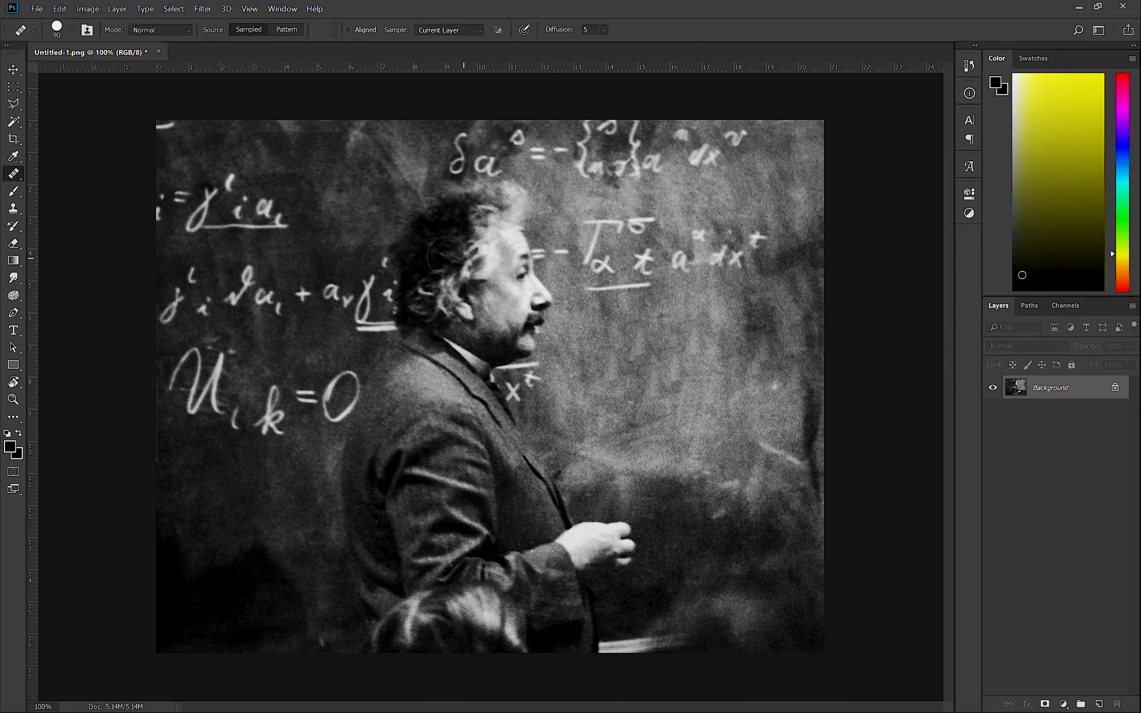
left_click(316, 227)
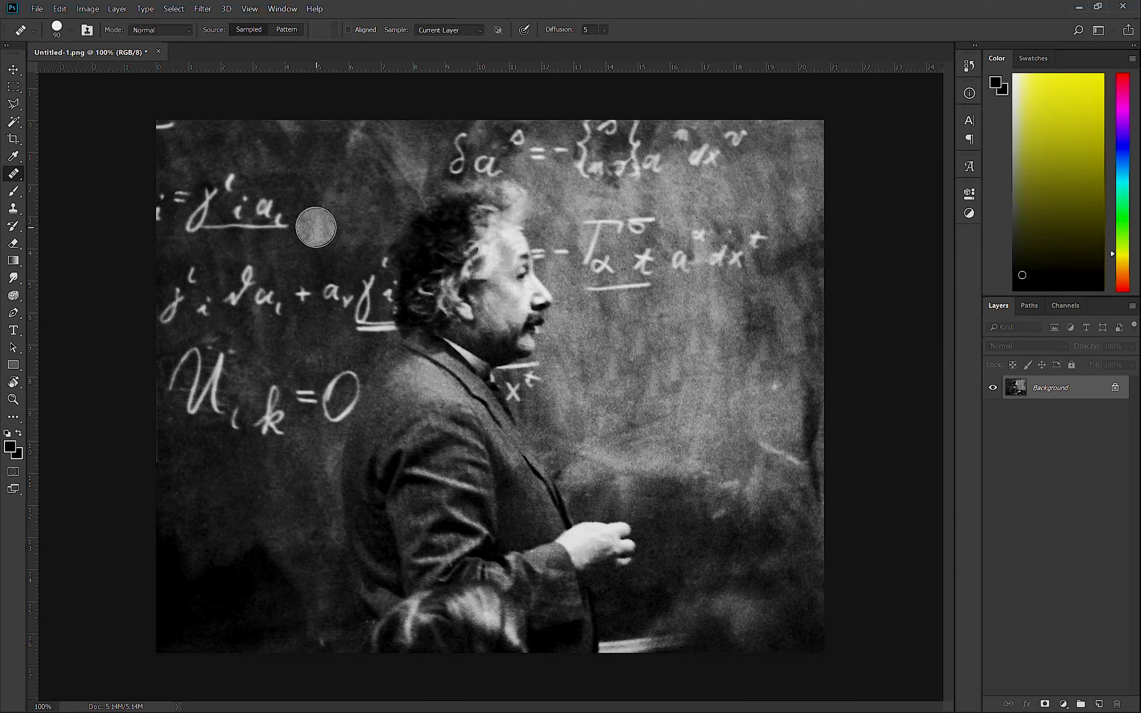
- Sample the dark blackboard beside the upper-left formula and heal away the formula's last letters
left_click(316, 228, "alt")
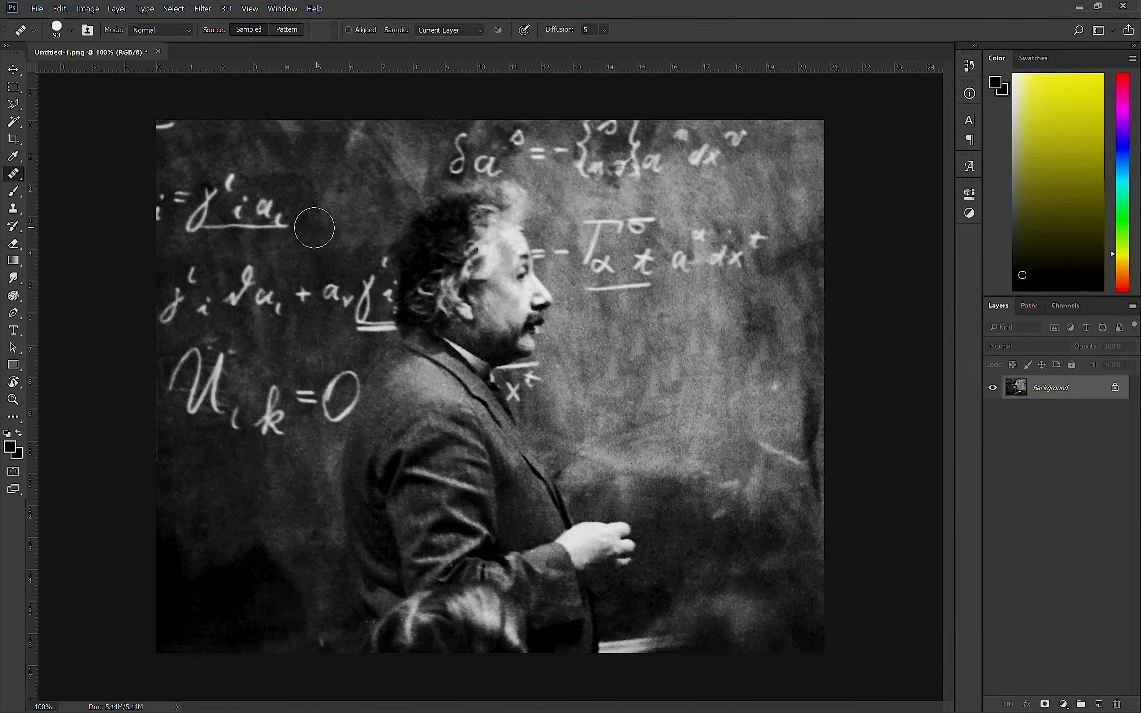
left_click(276, 221)
left_click_drag(270, 212, 249, 213)
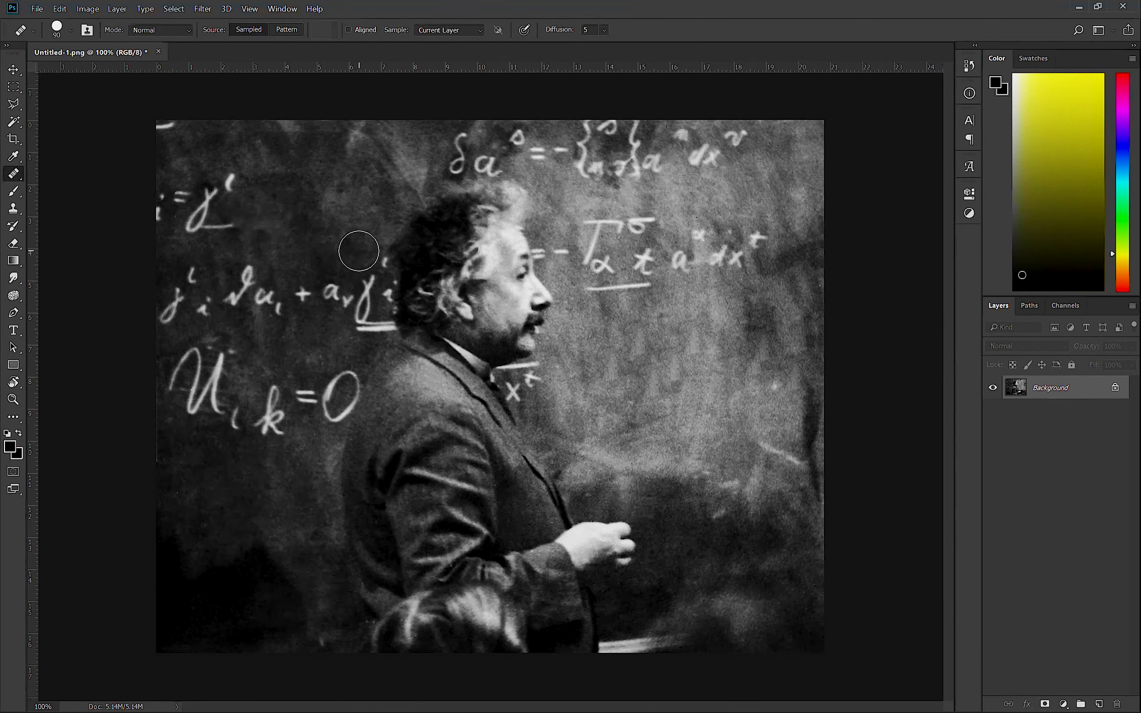
left_click_drag(247, 191, 228, 198)
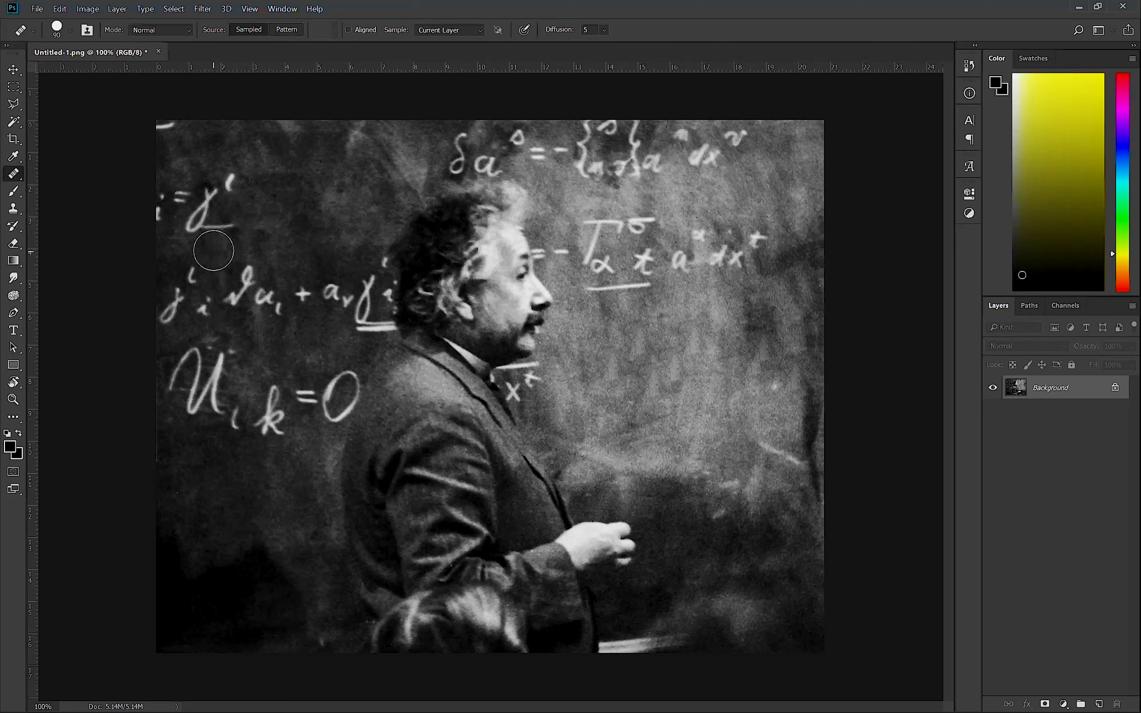
- Undo all healing strokes on the Background layer, including a test stroke beside the "jt" letters
key("ctrl+z")
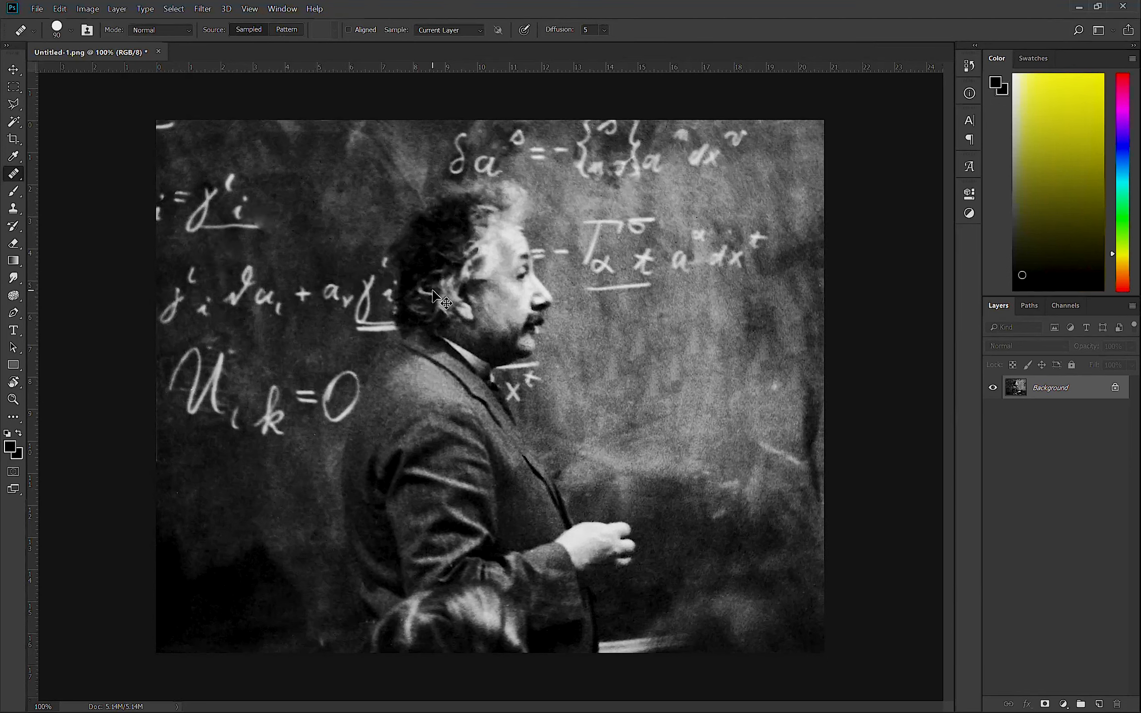
key("ctrl+z")
key("ctrl+z")
key("ctrl+z")
key("ctrl+z")
key("ctrl+z")
key("ctrl+z")
key("ctrl+z")
key("ctrl+z")
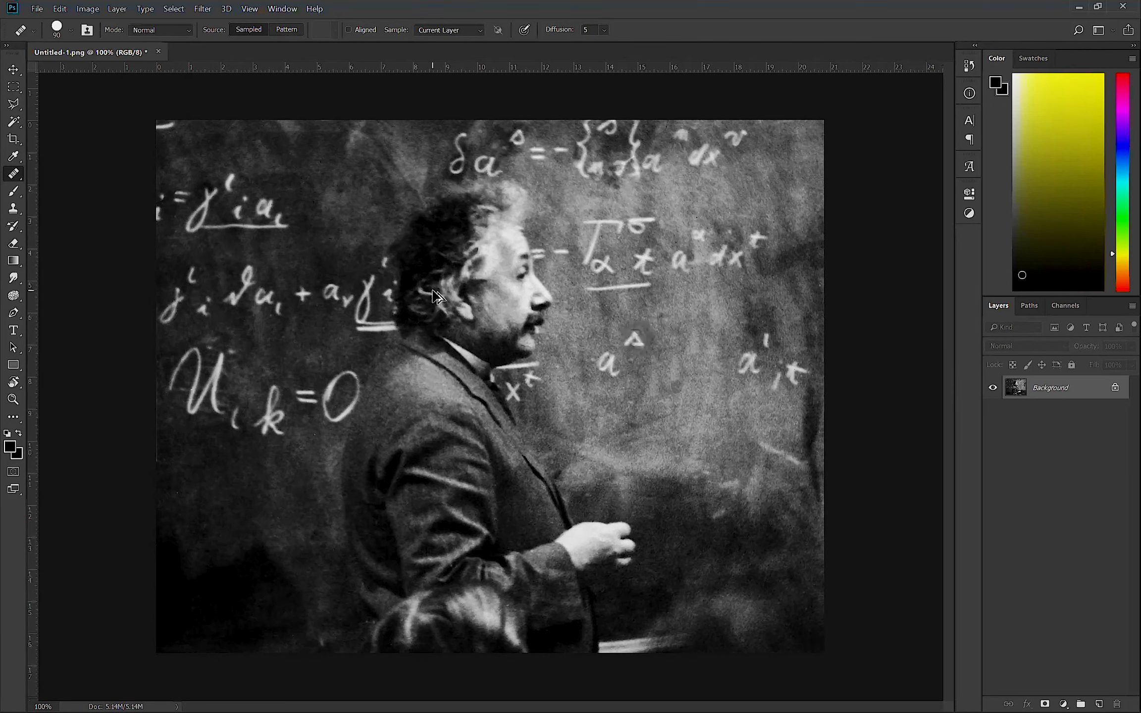
left_click(681, 358)
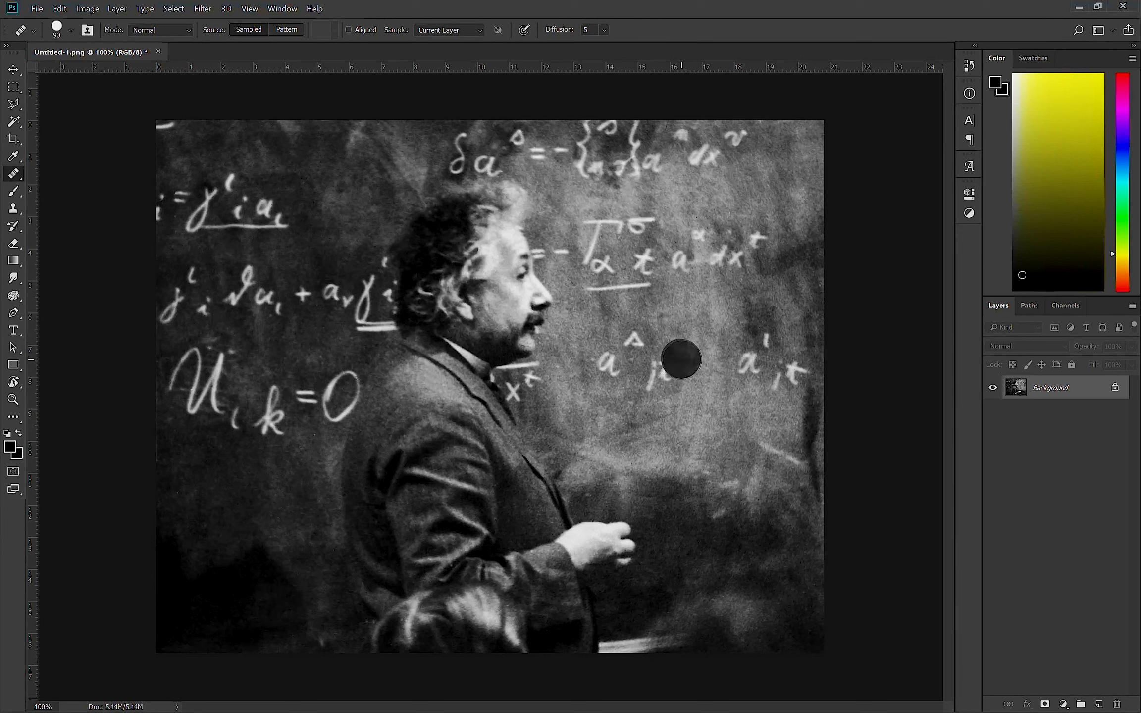
key("ctrl+z")
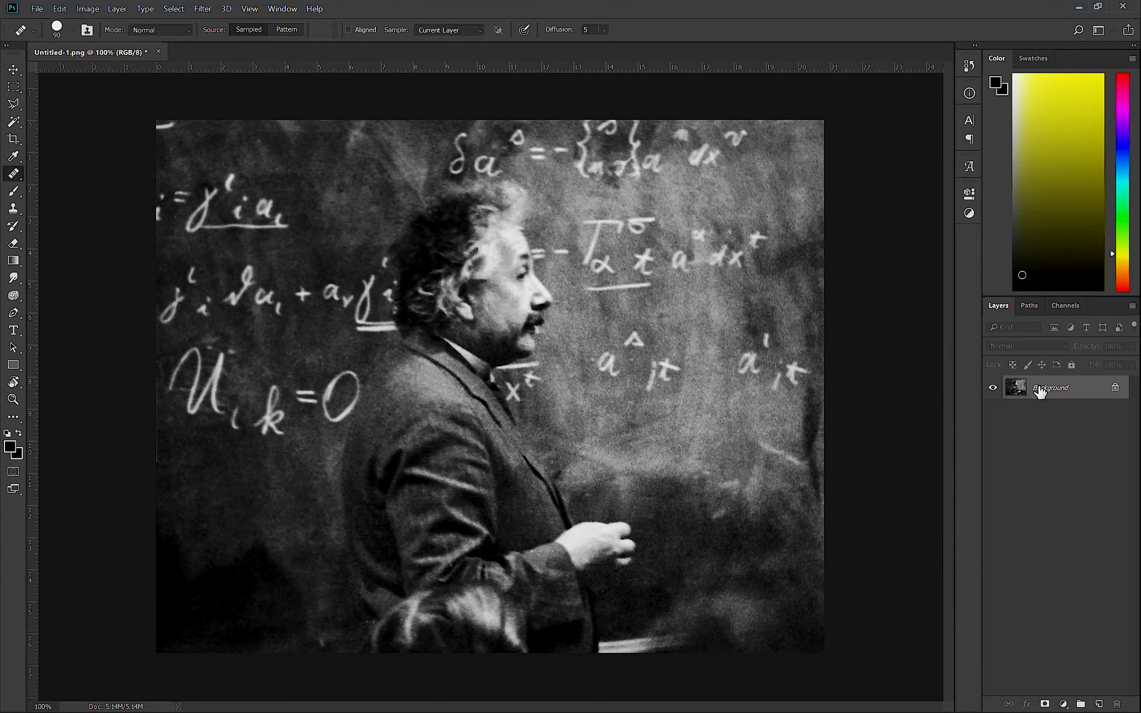
- Duplicate the Background layer and heal away the "jt" letters of the lower formula on the copy
key("ctrl+j")
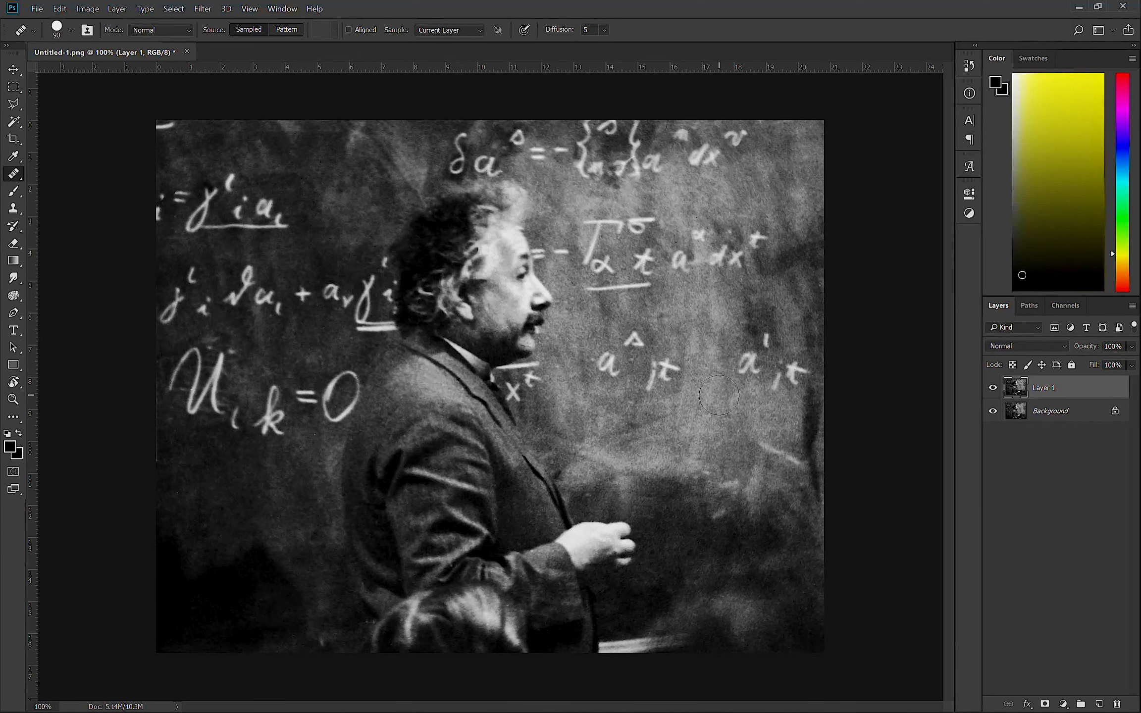
left_click(666, 366)
left_click(657, 361)
left_click(670, 368)
left_click(660, 384)
left_click(628, 383)
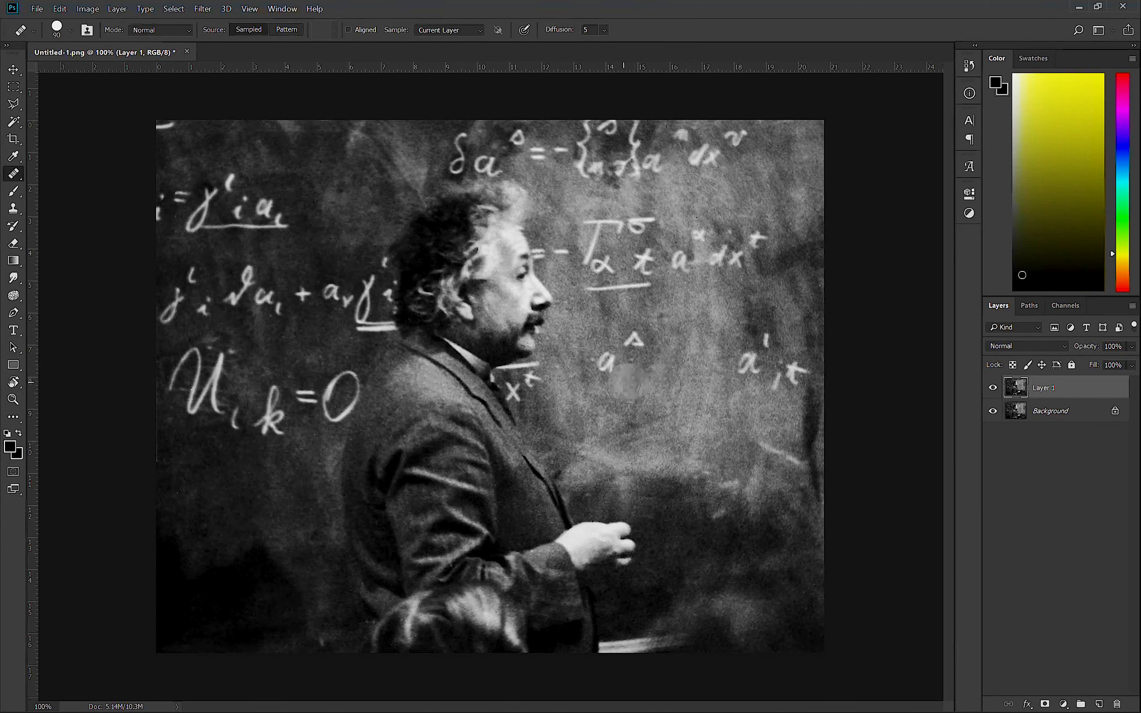
- Heal away the letter "a" and the small triangle in front of the man's chest on the duplicate layer
left_click(608, 367)
left_click(635, 342)
left_click(661, 358)
left_click(730, 390)
left_click(672, 401)
left_click(641, 400)
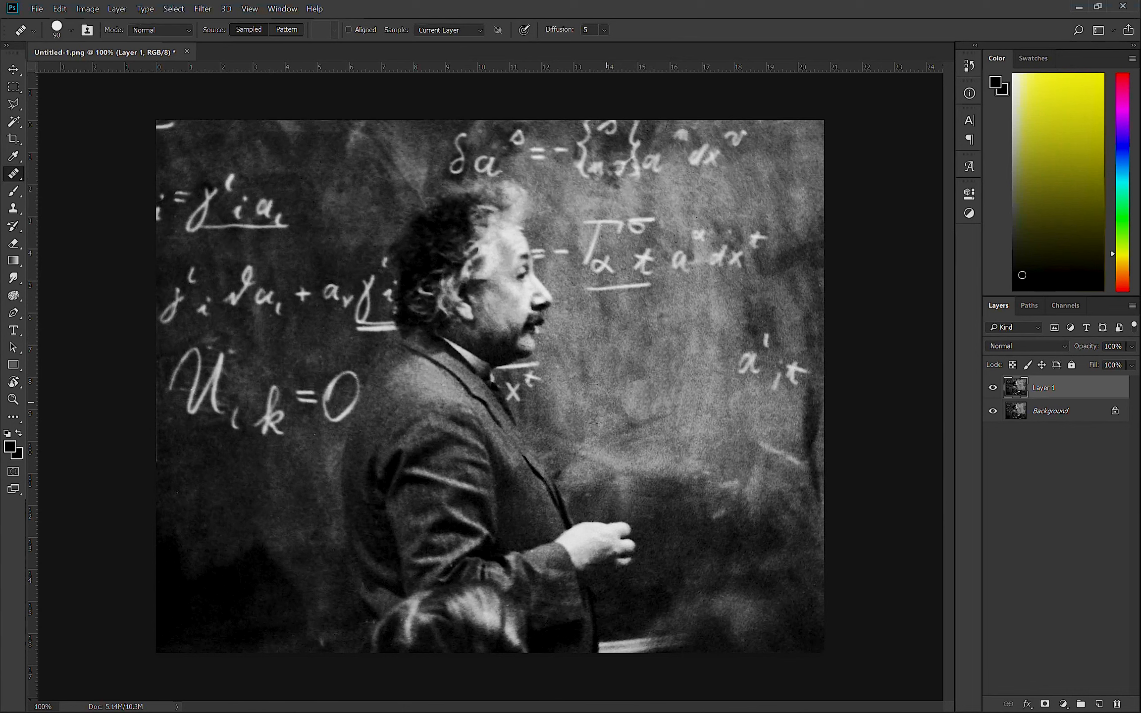
left_click(233, 346)
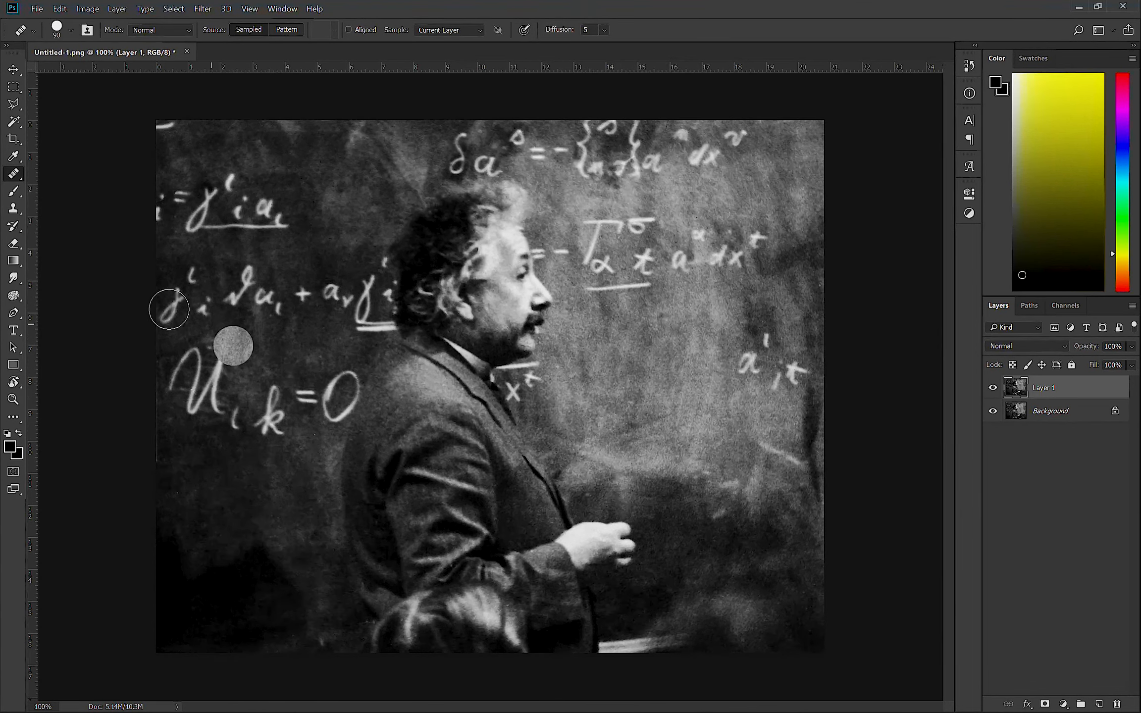
- Paint out the middle formula's "ϑa + aγ" part behind the man's head on the duplicate layer with the Spot Healing Brush
right_click(9, 174)
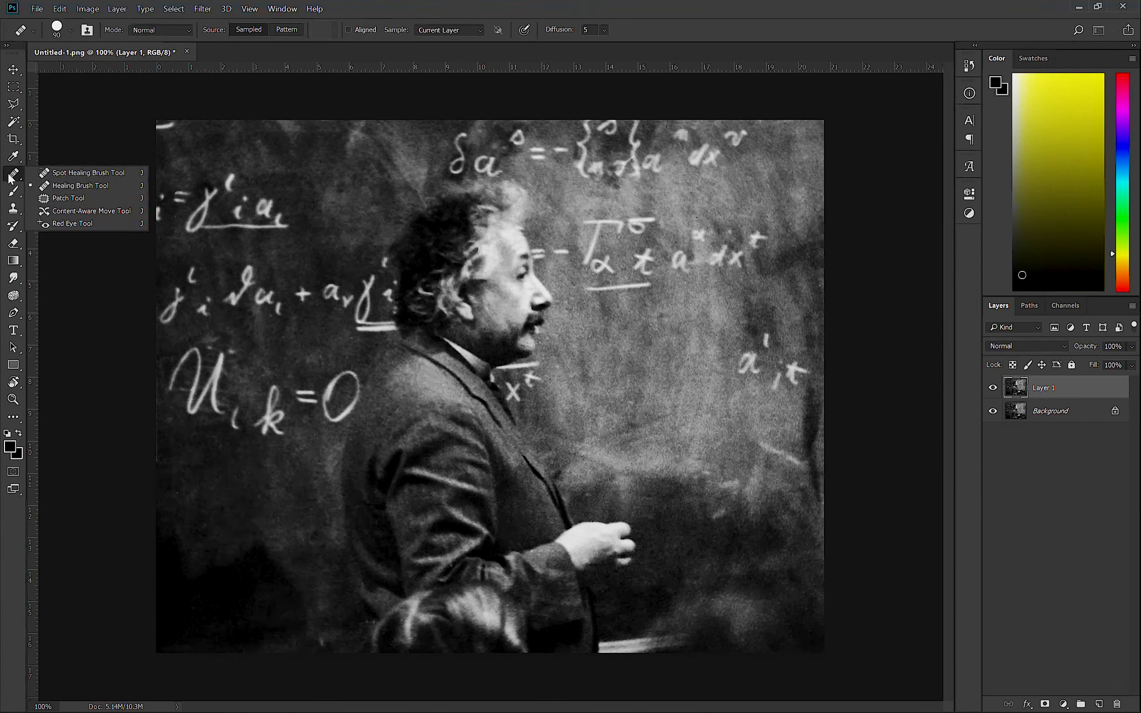
left_click(90, 173)
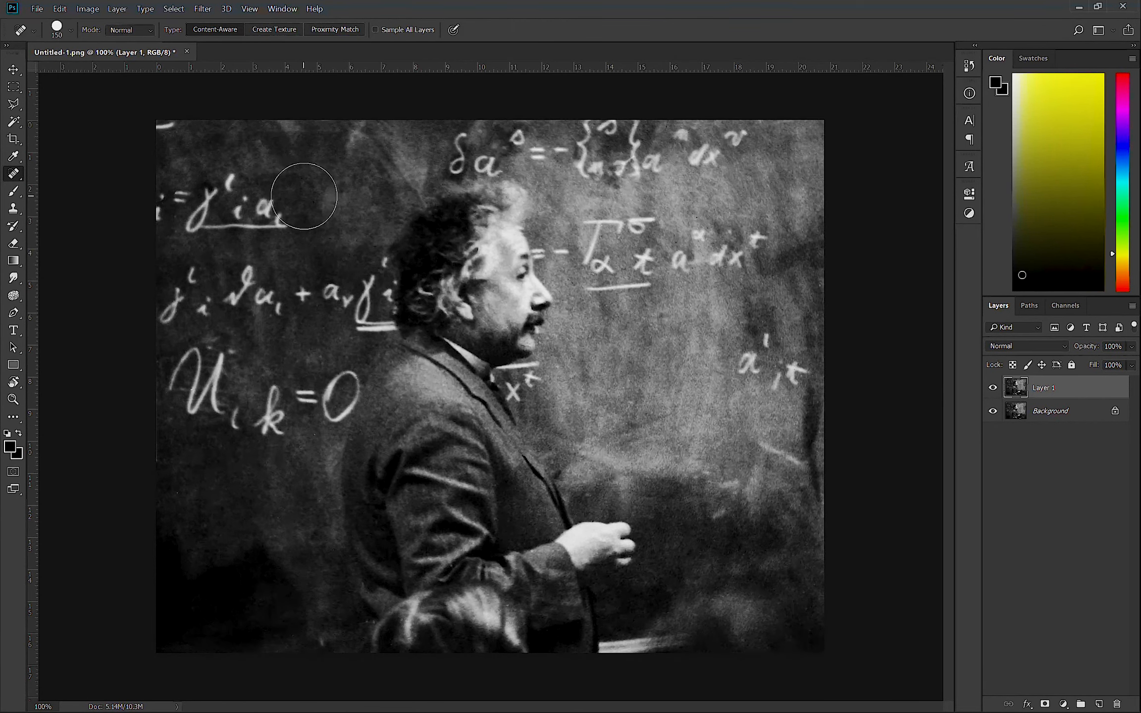
key("ctrl+plus")
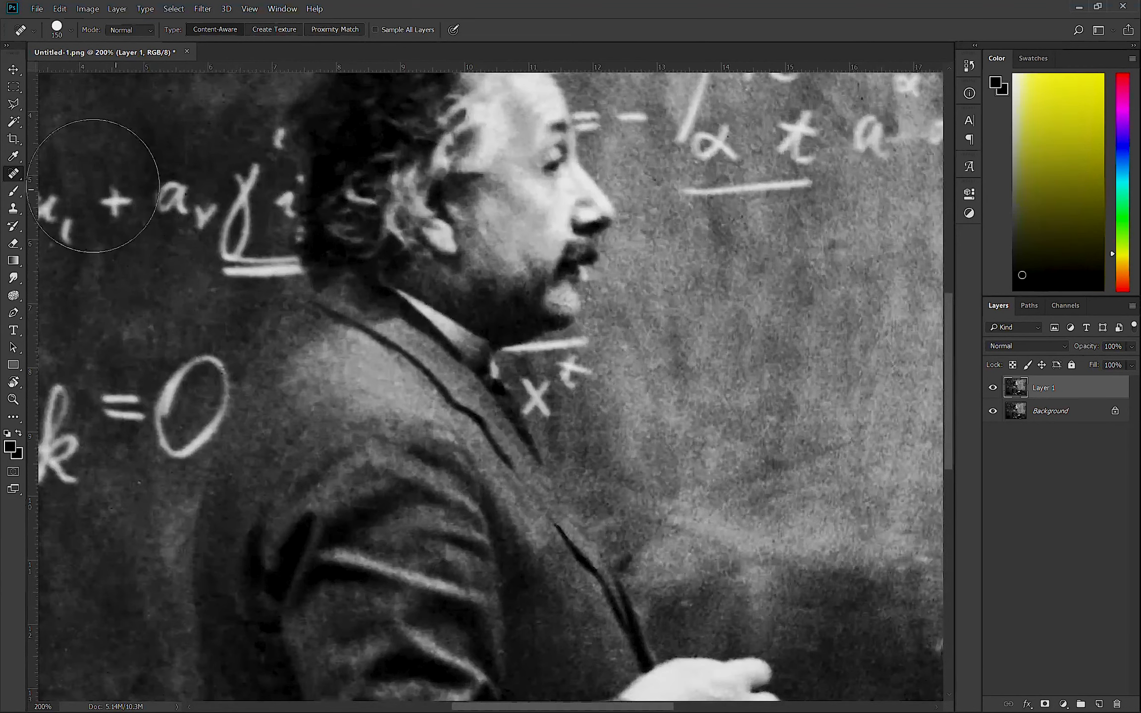
scroll(141, 198, "left", 5)
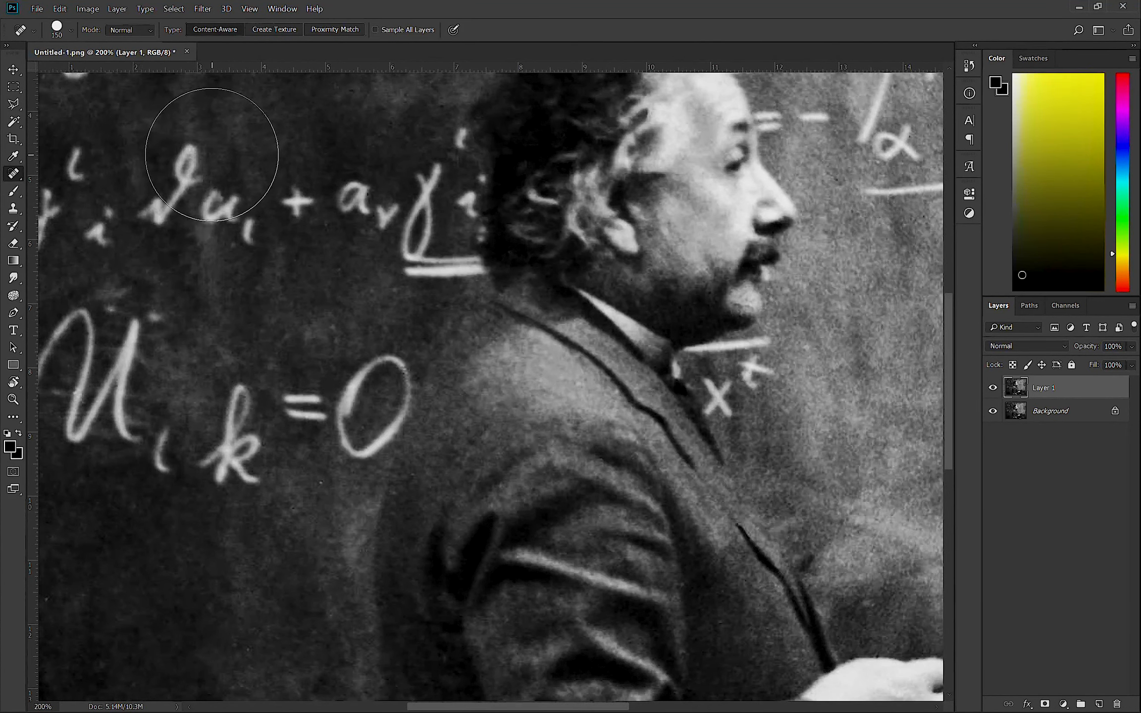
left_click_drag(216, 149, 176, 207)
left_click_drag(267, 169, 281, 242)
mouse_move(352, 168)
left_mouse_down()
mouse_move(392, 253)
mouse_move(405, 253)
left_mouse_up()
- Spot-heal the "i k =" characters and the near half of the "0" in the lowest formula behind the man
left_click_drag(316, 364, 303, 459)
left_click_drag(226, 407, 203, 497)
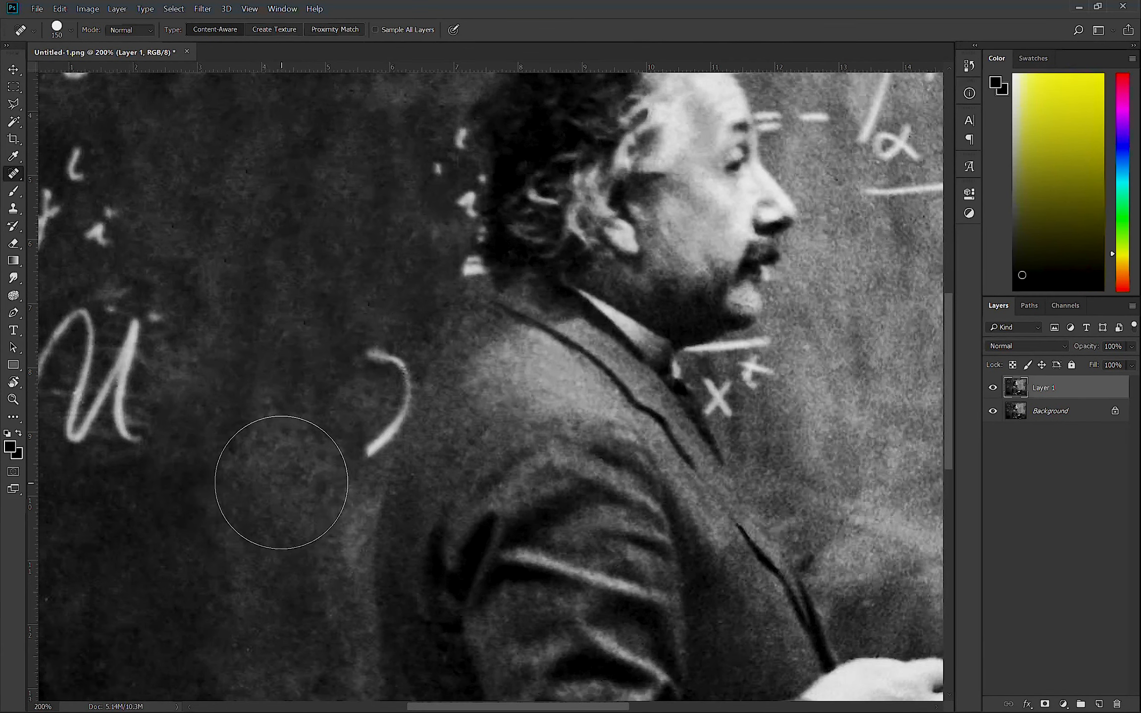
key("ctrl+minus")
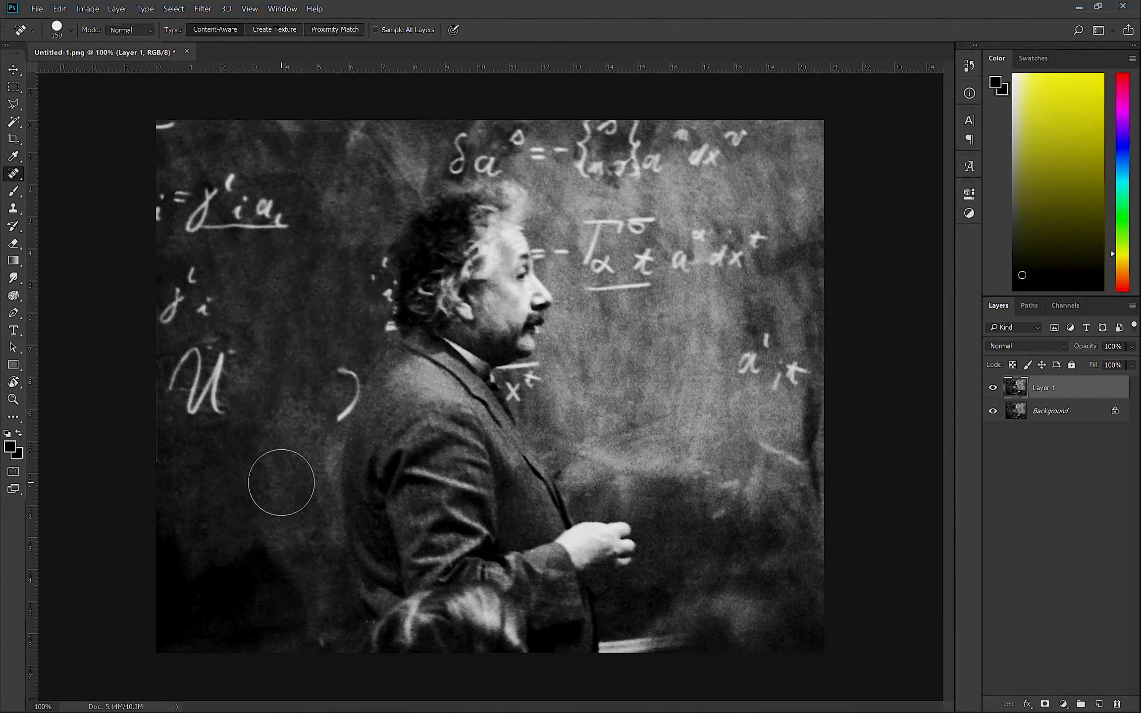
- Patch the large formula area in front of and above the man's face with the blackboard region below it, then deselect
right_click(11, 176)
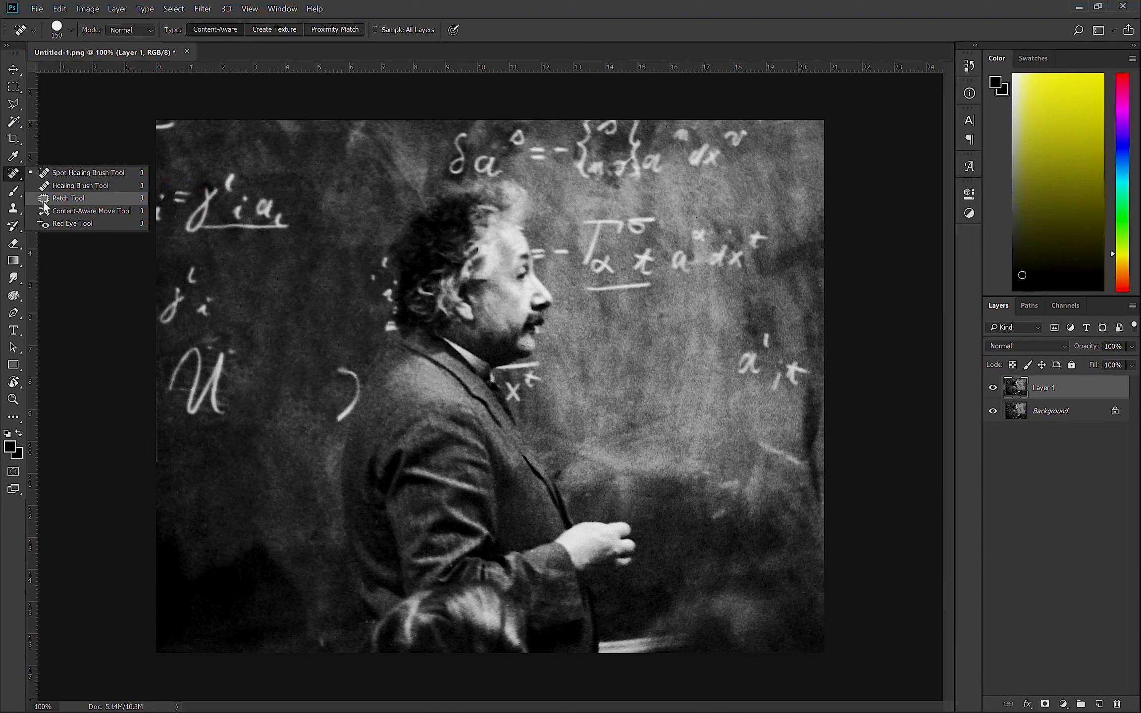
left_click(88, 198)
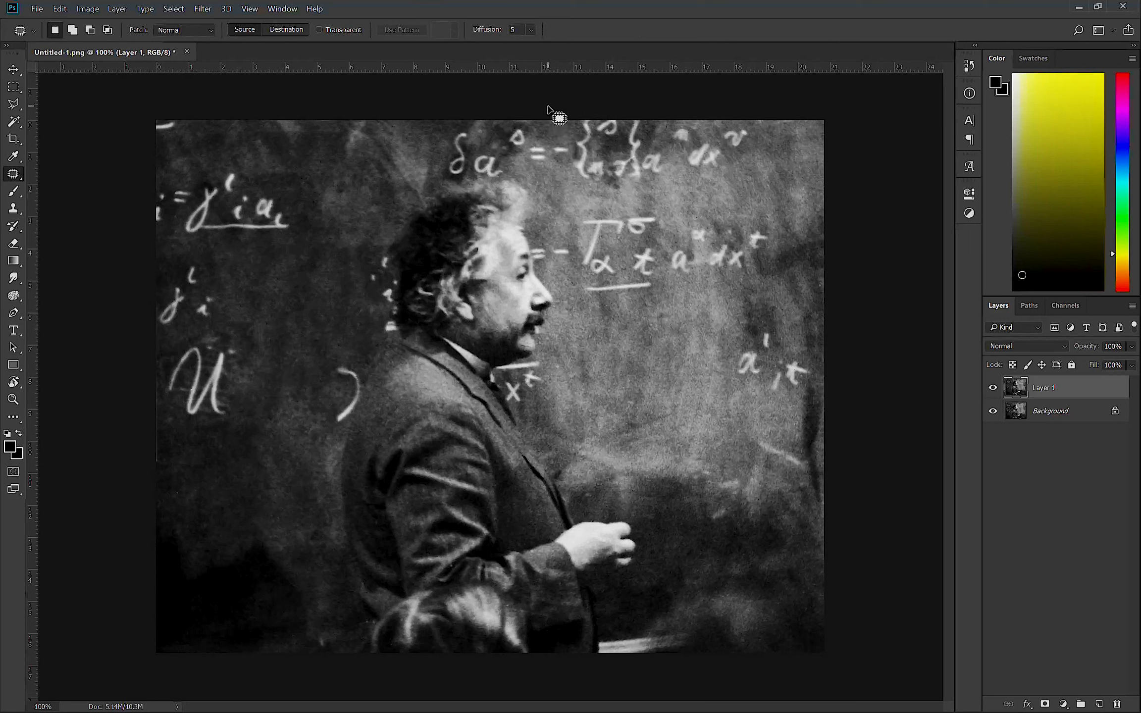
mouse_move(546, 118)
left_mouse_down()
mouse_move(553, 223)
mouse_move(574, 298)
mouse_move(634, 323)
mouse_move(795, 287)
mouse_move(823, 240)
mouse_move(786, 102)
mouse_move(768, 94)
mouse_move(543, 116)
left_mouse_up()
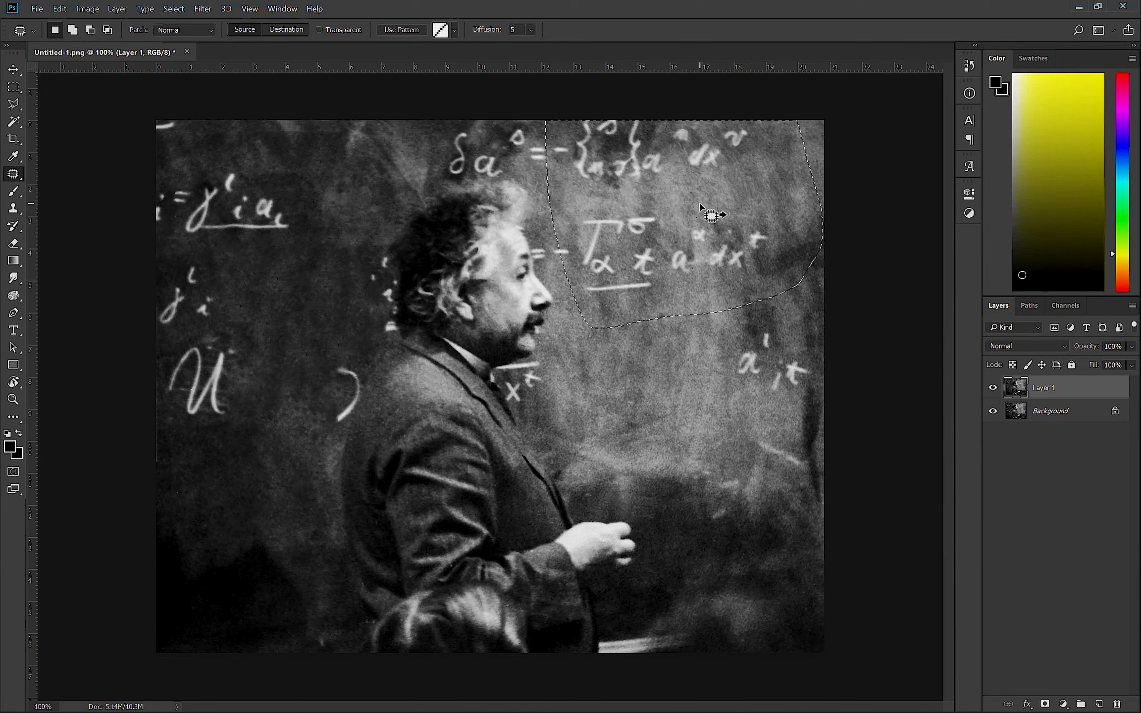
left_click_drag(700, 204, 719, 399)
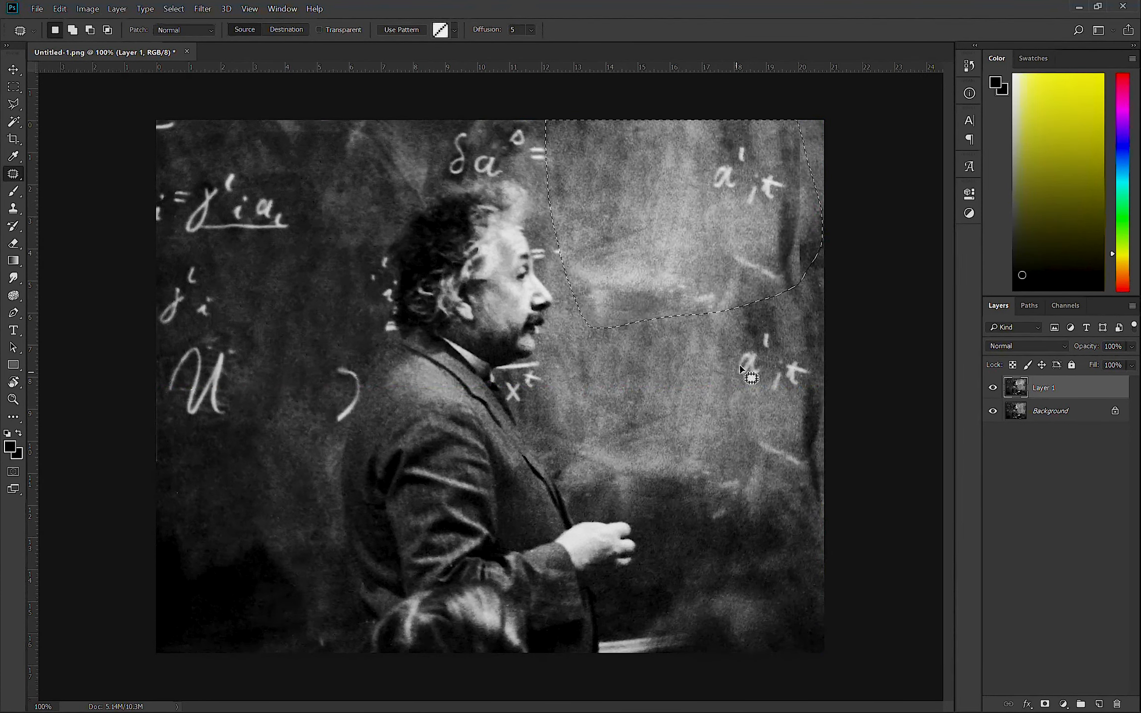
key("ctrl+d")
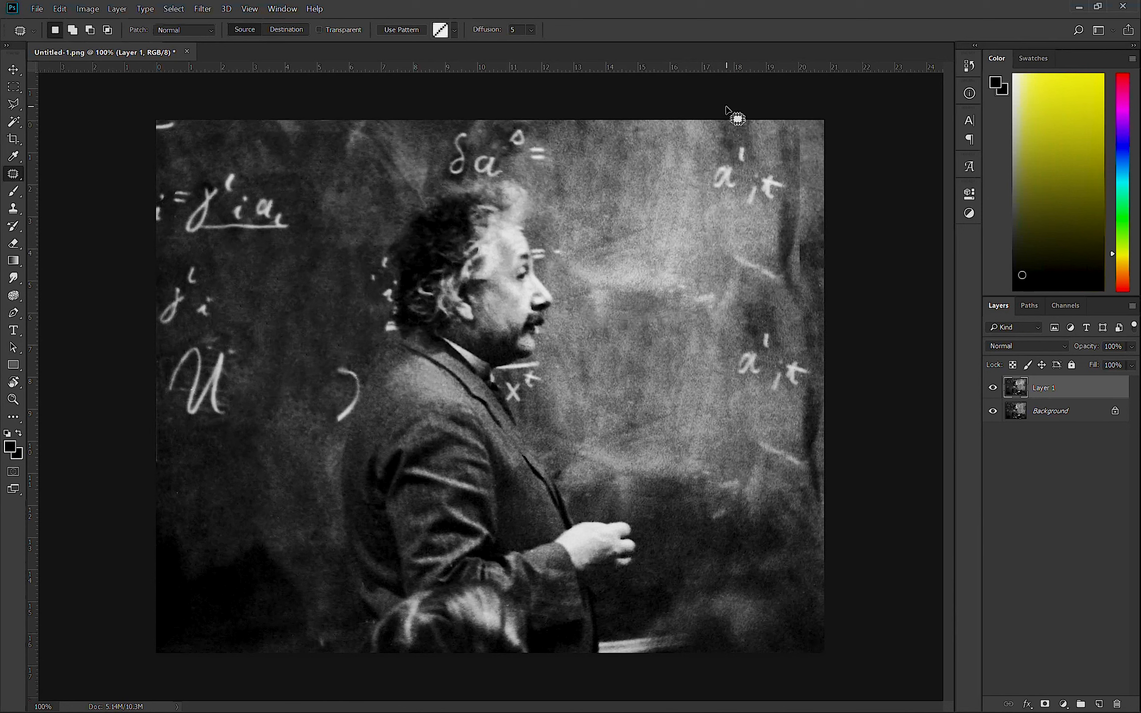
- Outline the upper "a',t" with the Patch tool and replace it with clean blackboard diagonally below it
mouse_move(695, 192)
left_mouse_down()
mouse_move(716, 245)
mouse_move(778, 246)
mouse_move(806, 217)
mouse_move(808, 169)
left_mouse_up()
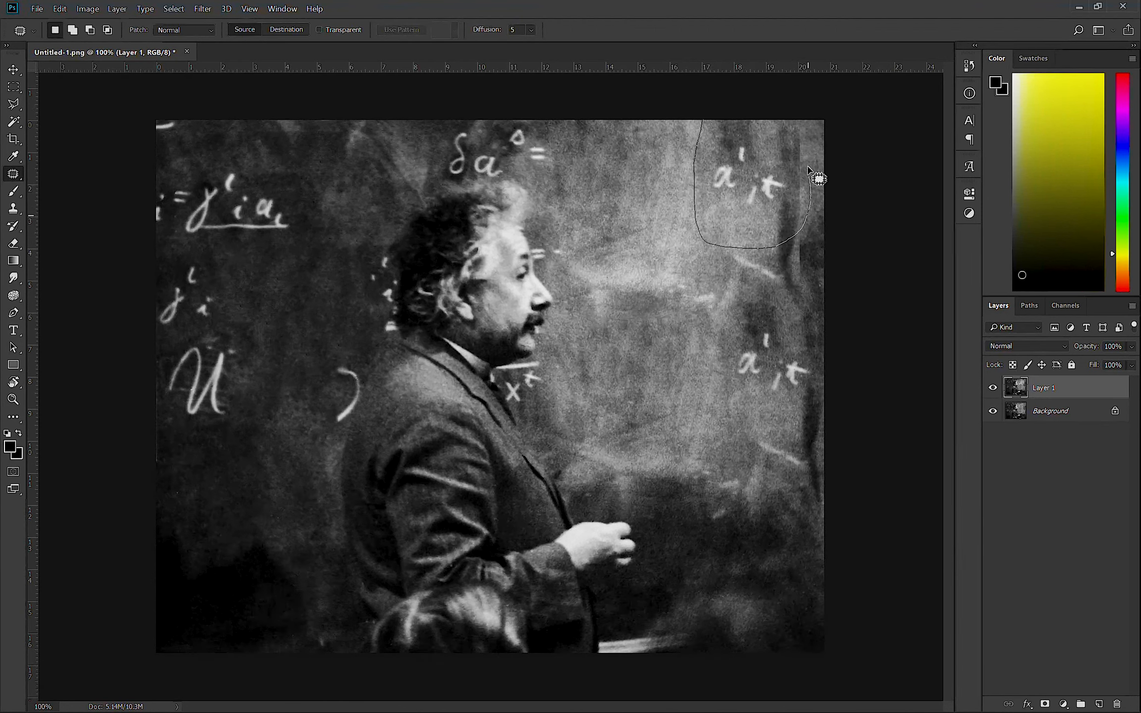
left_click_drag(694, 118, 693, 119)
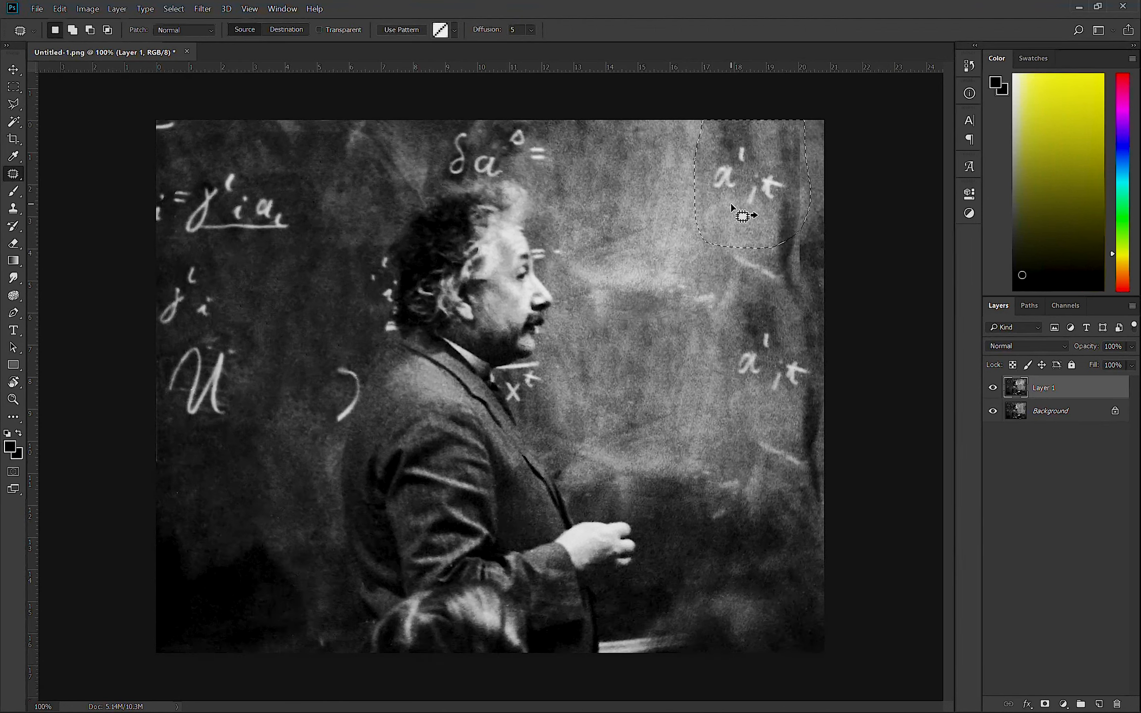
mouse_move(741, 214)
left_mouse_down()
mouse_move(702, 228)
mouse_move(636, 285)
left_mouse_up()
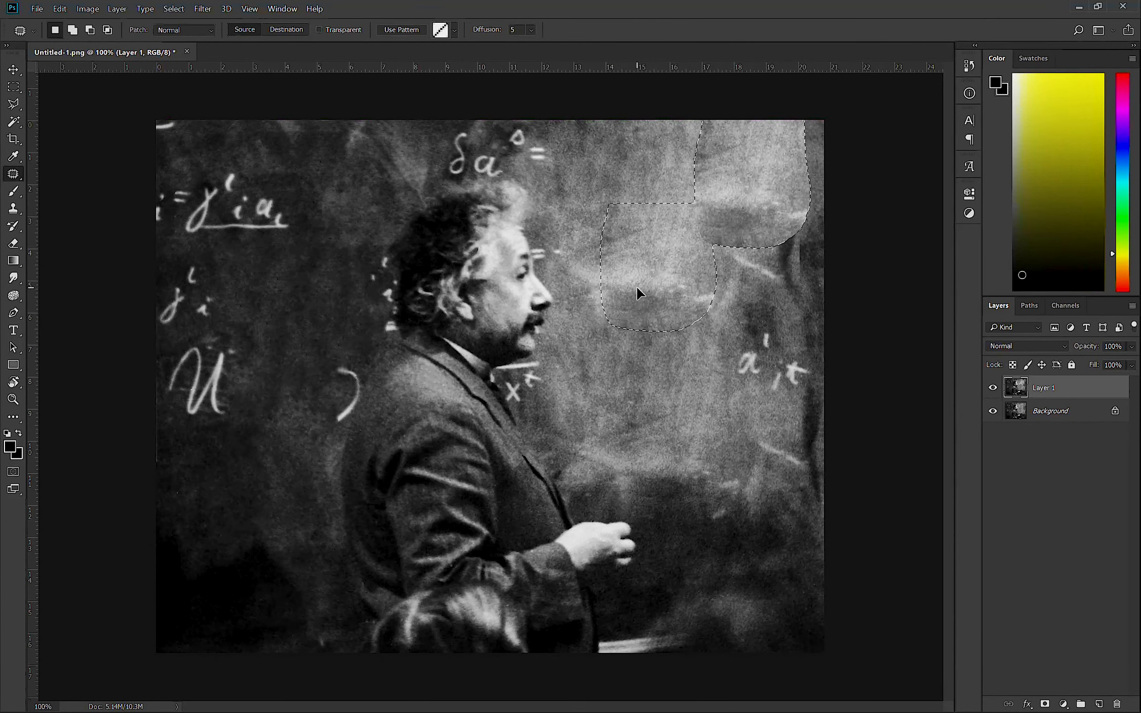
- Patch the lower "a',t" with clean blackboard nearer the man's face and clear the selection
mouse_move(720, 318)
left_mouse_down()
mouse_move(786, 322)
mouse_move(814, 357)
mouse_move(816, 391)
mouse_move(783, 414)
mouse_move(728, 418)
mouse_move(703, 391)
mouse_move(724, 311)
mouse_move(682, 325)
left_mouse_up()
mouse_move(640, 288)
left_mouse_down()
mouse_move(625, 286)
mouse_move(614, 310)
left_mouse_up()
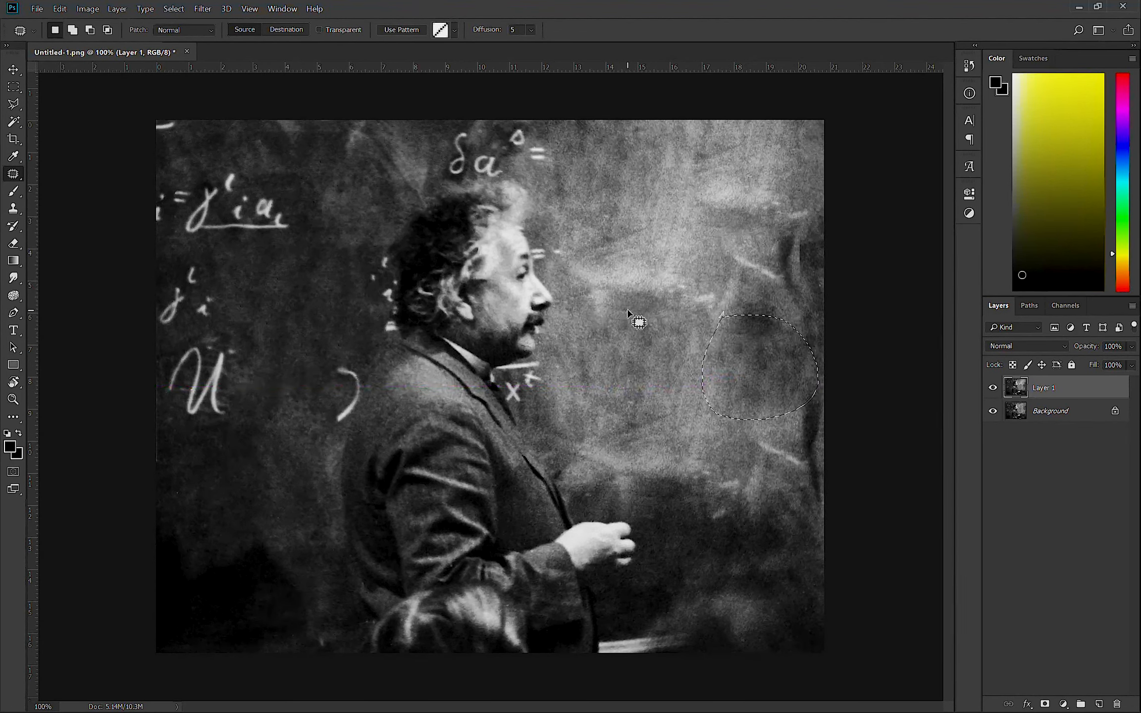
key("ctrl+d")
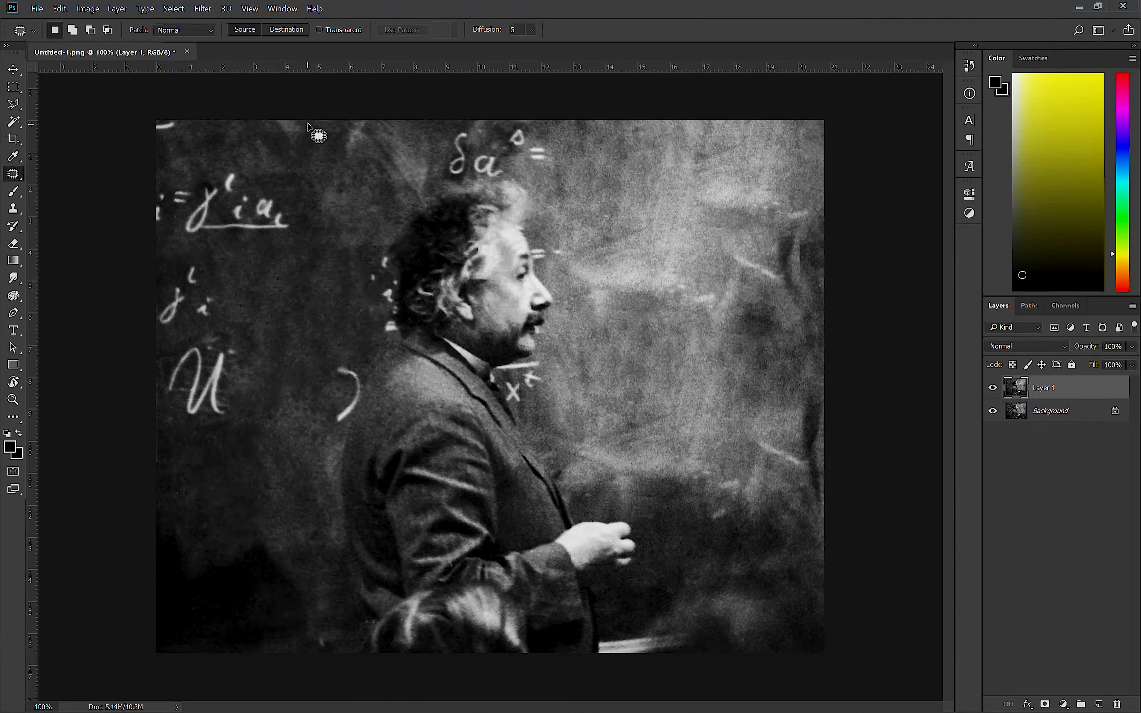
- Patch the formulas along the photo's left edge with empty blackboard beside them, repeating for the leftover letters, and deselect
mouse_move(311, 120)
left_mouse_down()
mouse_move(288, 361)
mouse_move(220, 450)
mouse_move(168, 464)
mouse_move(145, 451)
mouse_move(133, 332)
mouse_move(158, 116)
mouse_move(311, 121)
left_mouse_up()
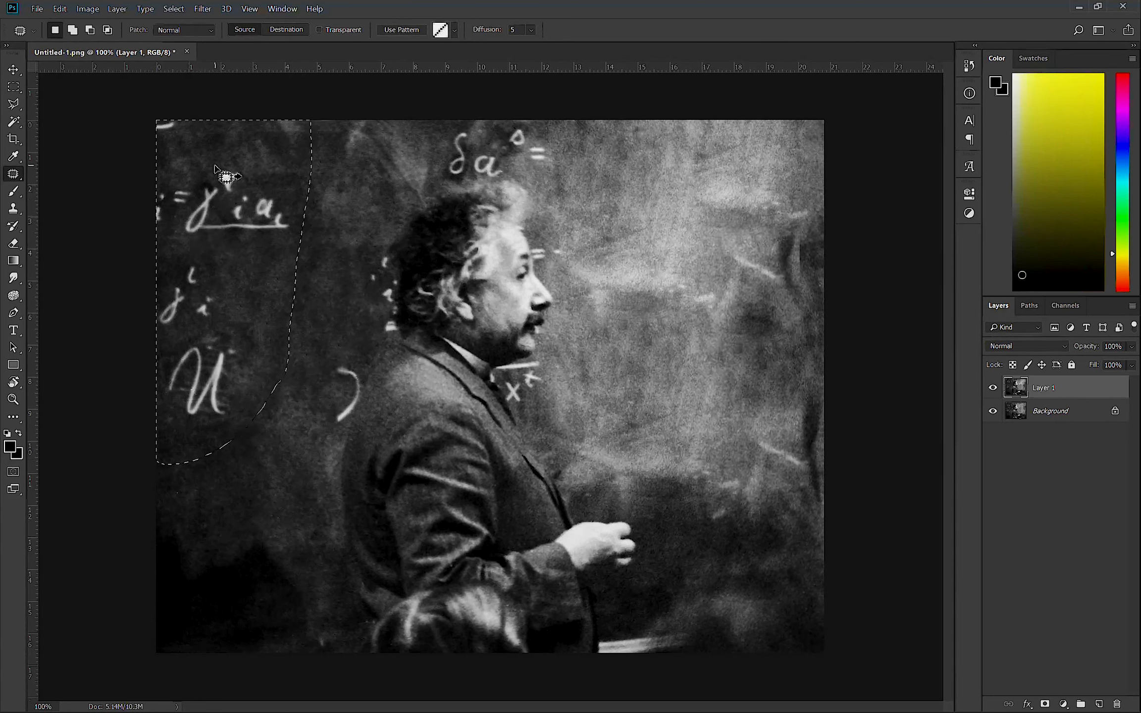
left_click_drag(214, 173, 282, 164)
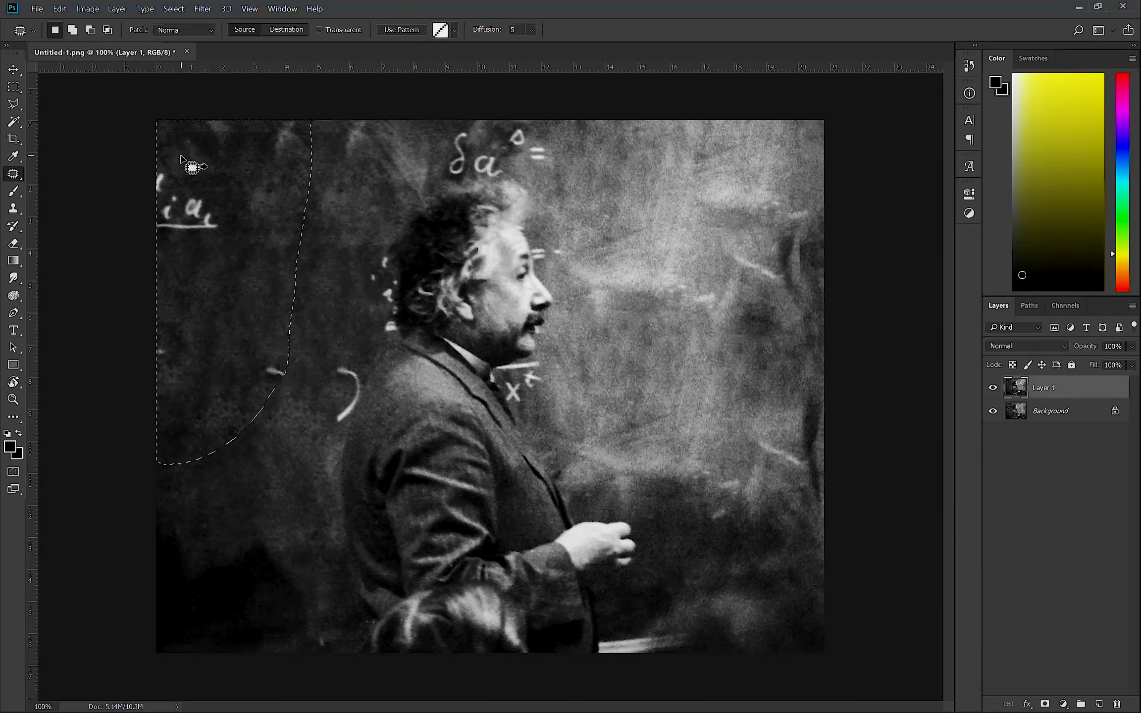
left_click_drag(181, 156, 240, 173)
key("ctrl+d")
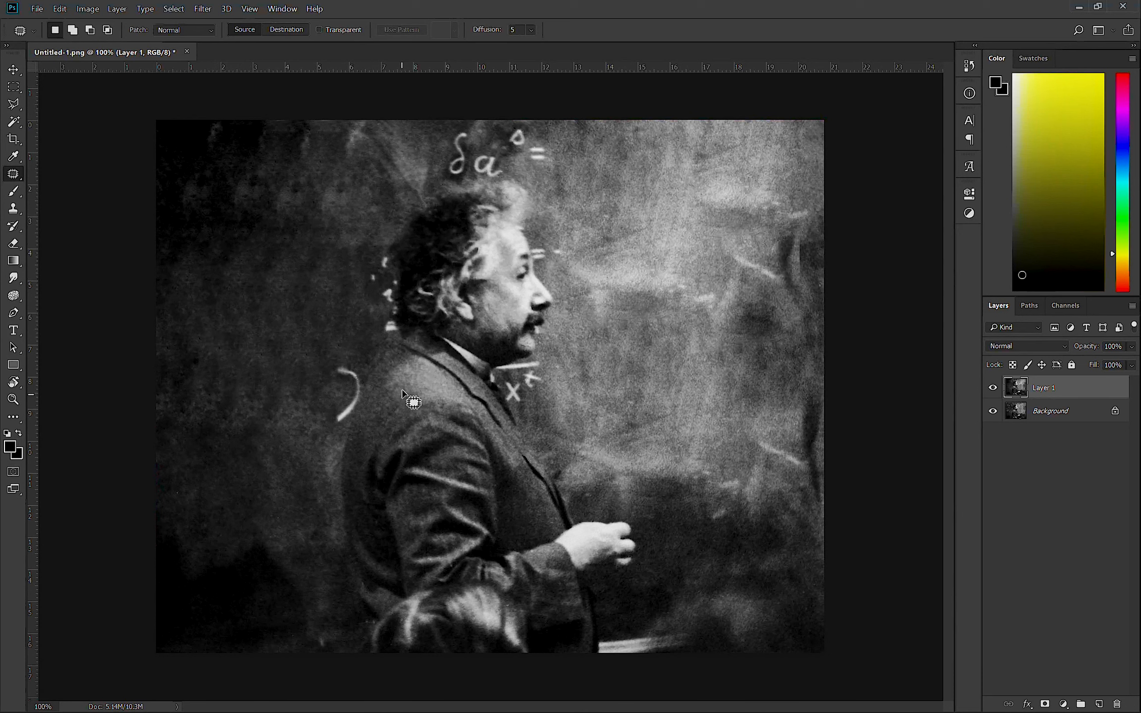
- Remove the chalk remnants behind the man's head with the Spot Healing Brush at size 90
left_click(7, 178)
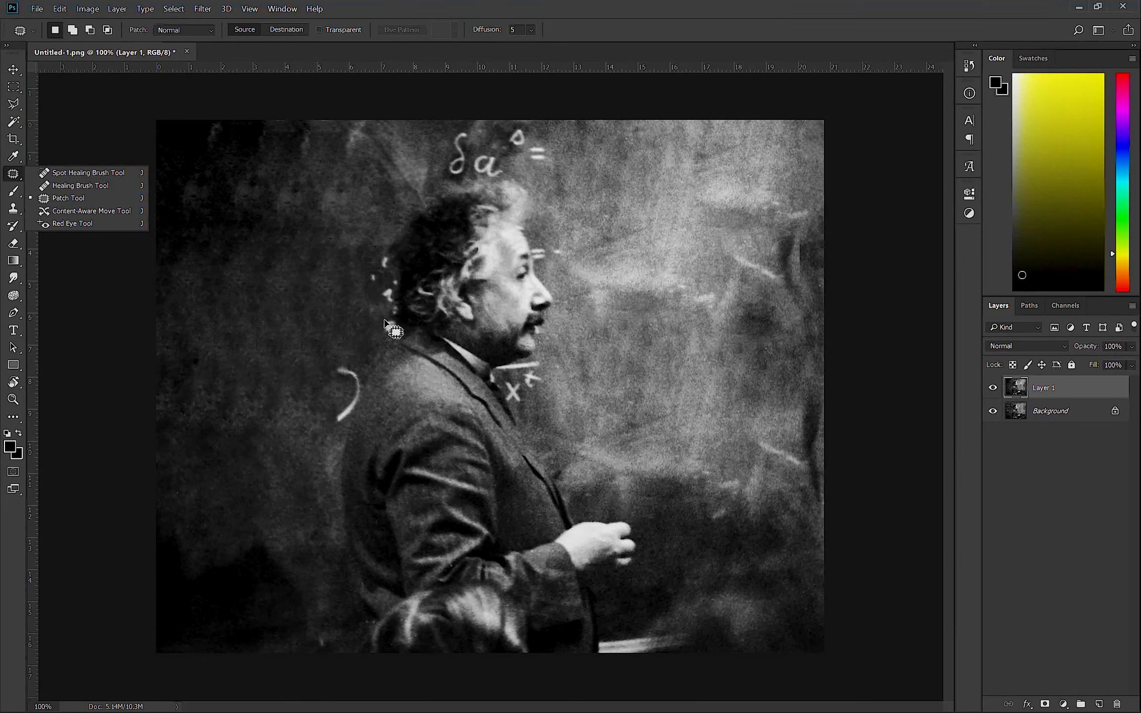
left_click(104, 177)
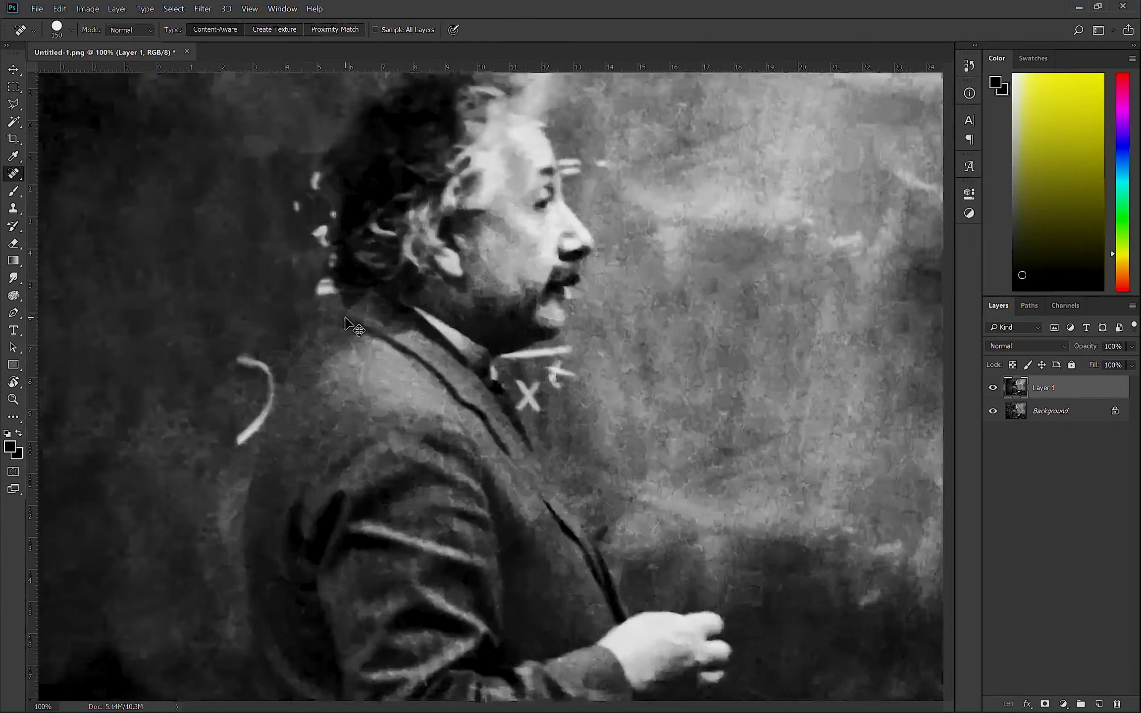
key("ctrl+plus")
key("ctrl+minus")
key("bracketleft")
key("bracketleft")
key("bracketleft")
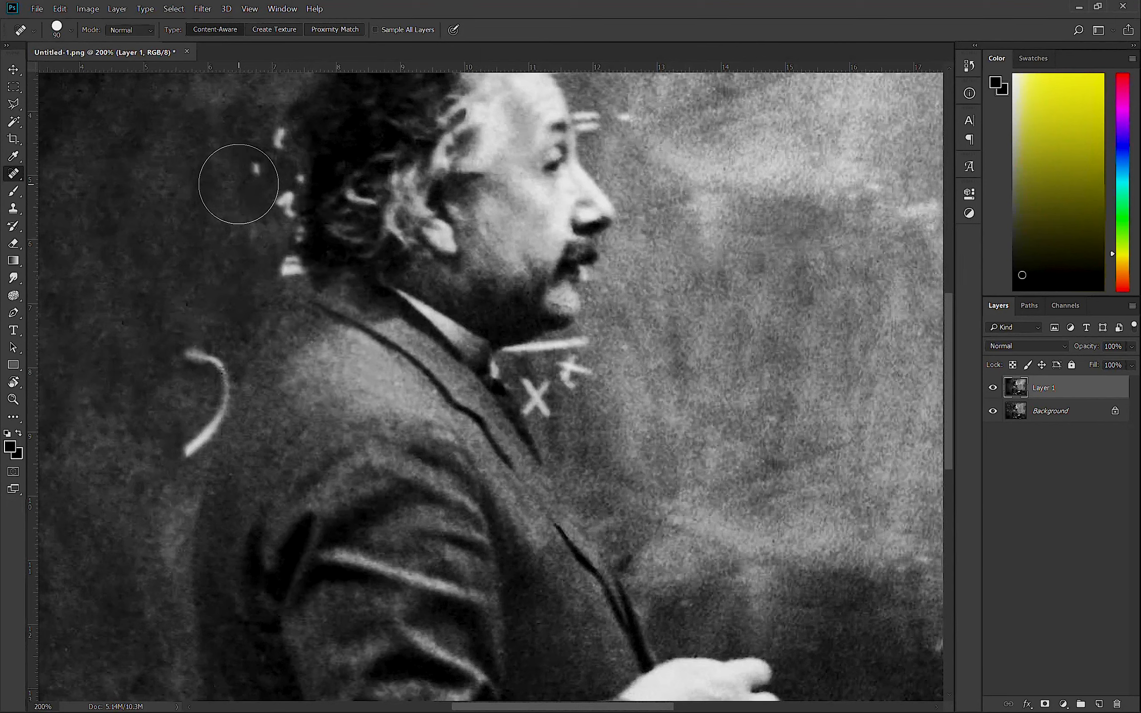
left_click(237, 170)
left_click(250, 142)
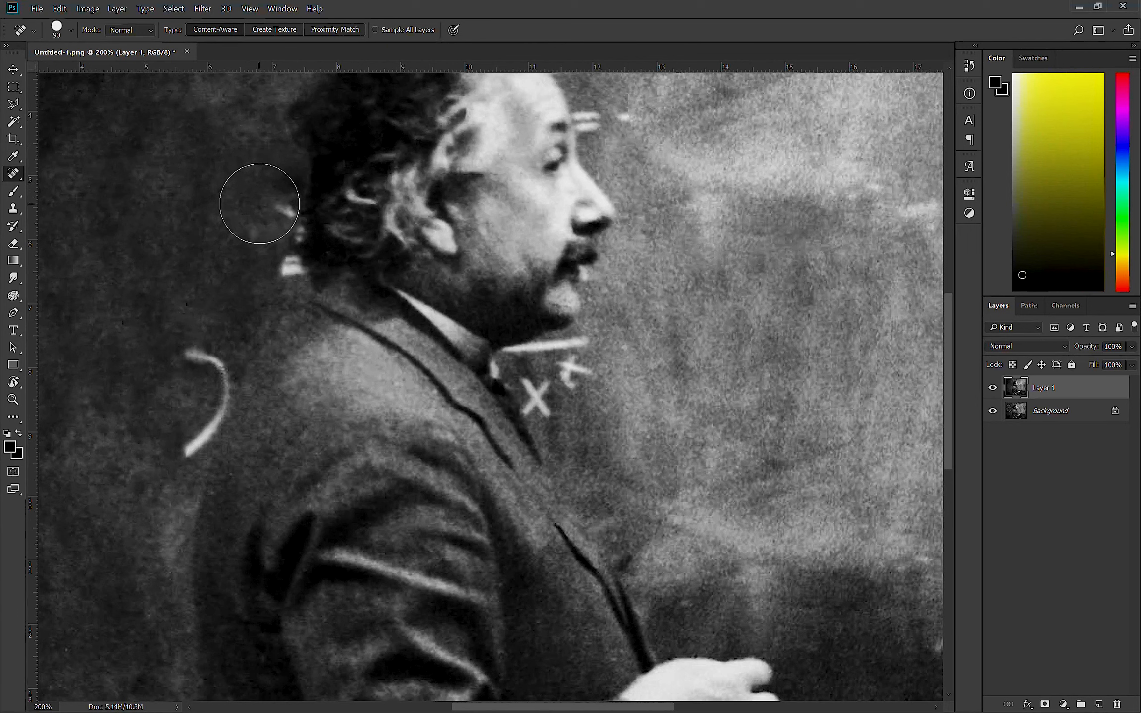
left_click(259, 203)
left_click(262, 254)
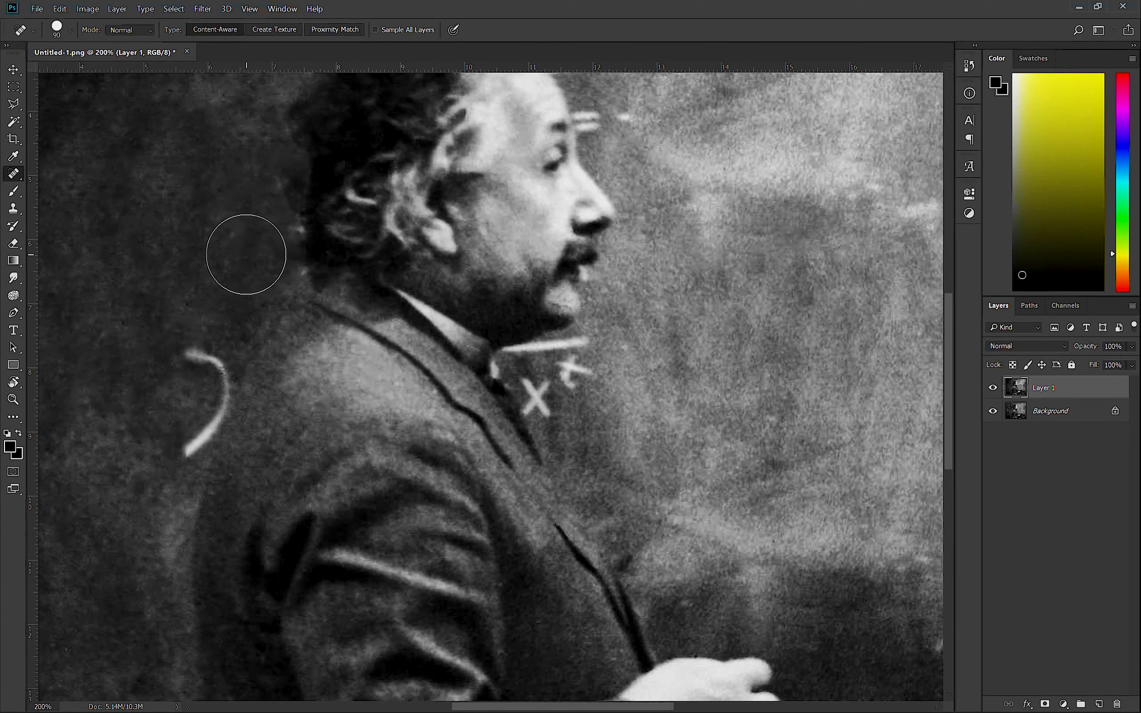
left_click(263, 243)
- Spot-heal the curved remnant of the "0" behind the man's shoulder
left_click_drag(173, 356, 192, 391)
left_click(176, 426)
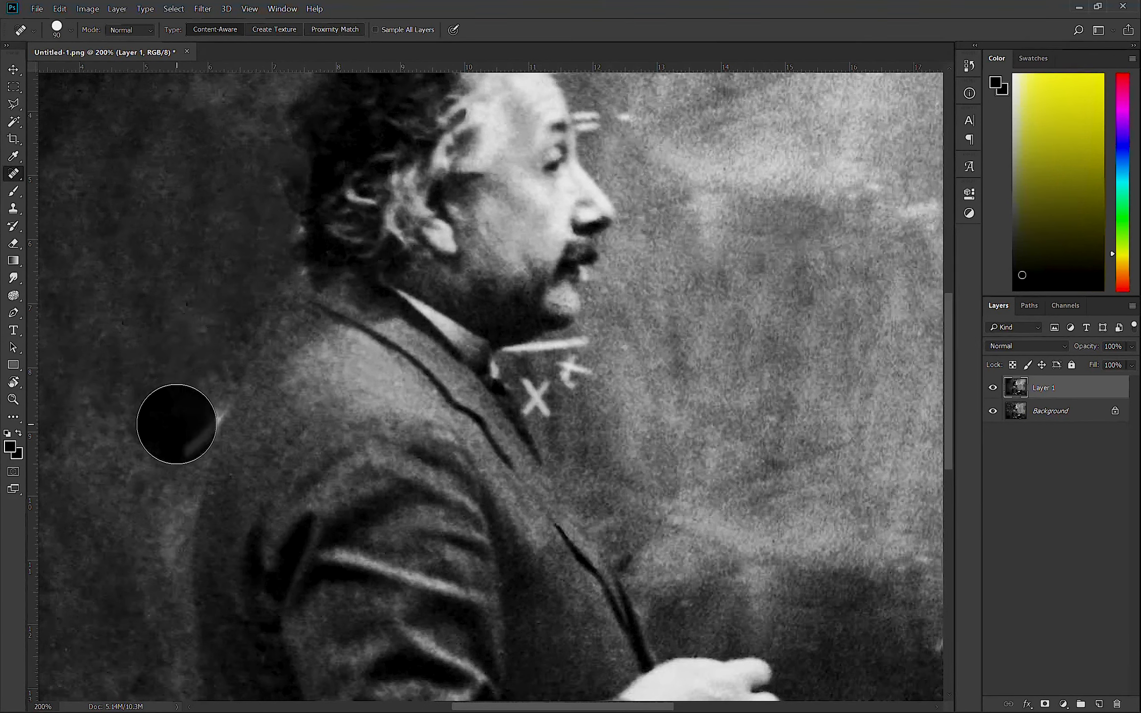
left_click(191, 402)
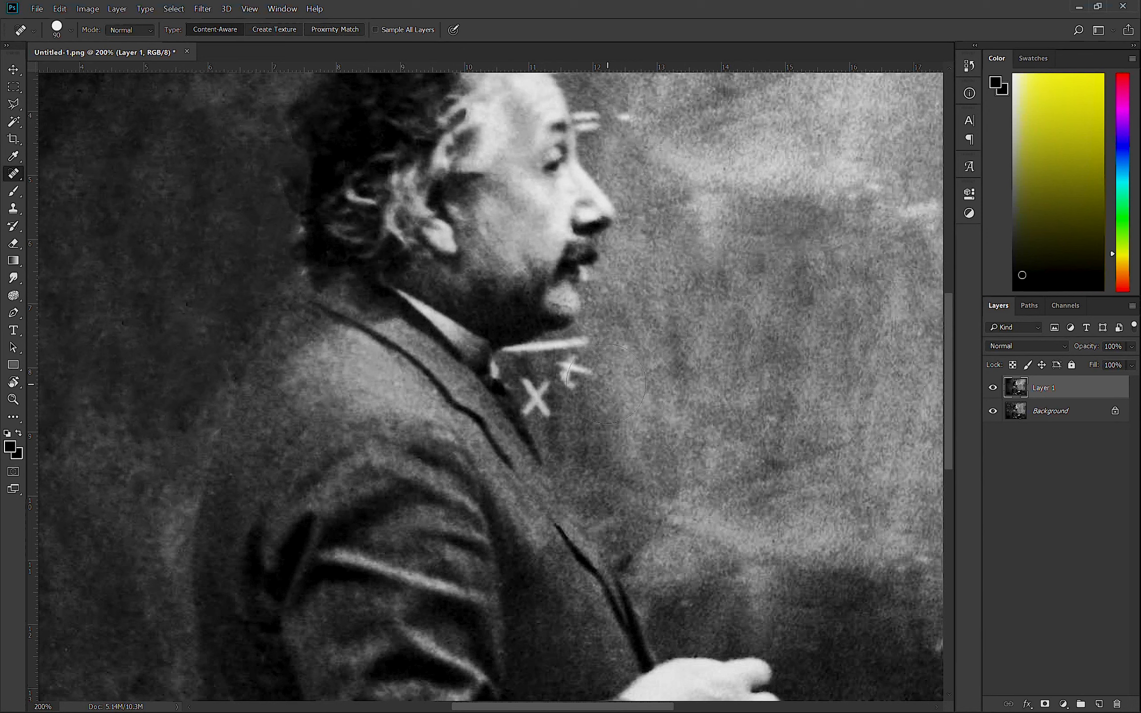
- Spot-heal the "x t" and its overline below the chin, plus the equals-sign remnants in front of the forehead
left_click(577, 367)
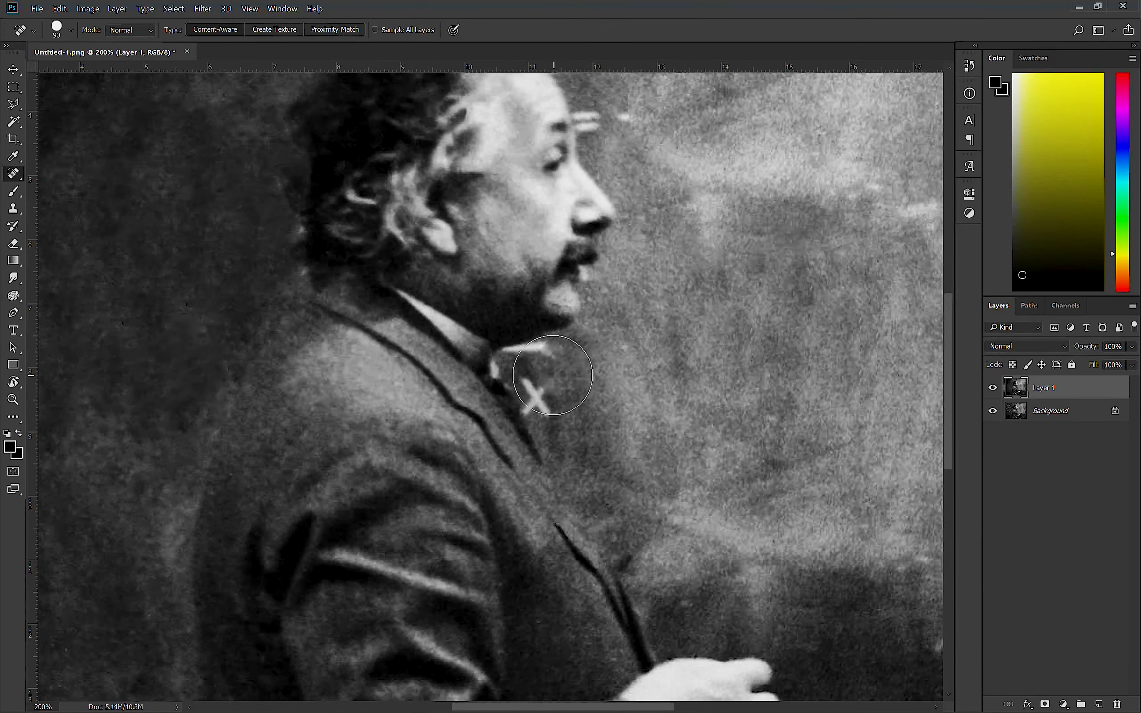
left_click(548, 372)
left_click(558, 394)
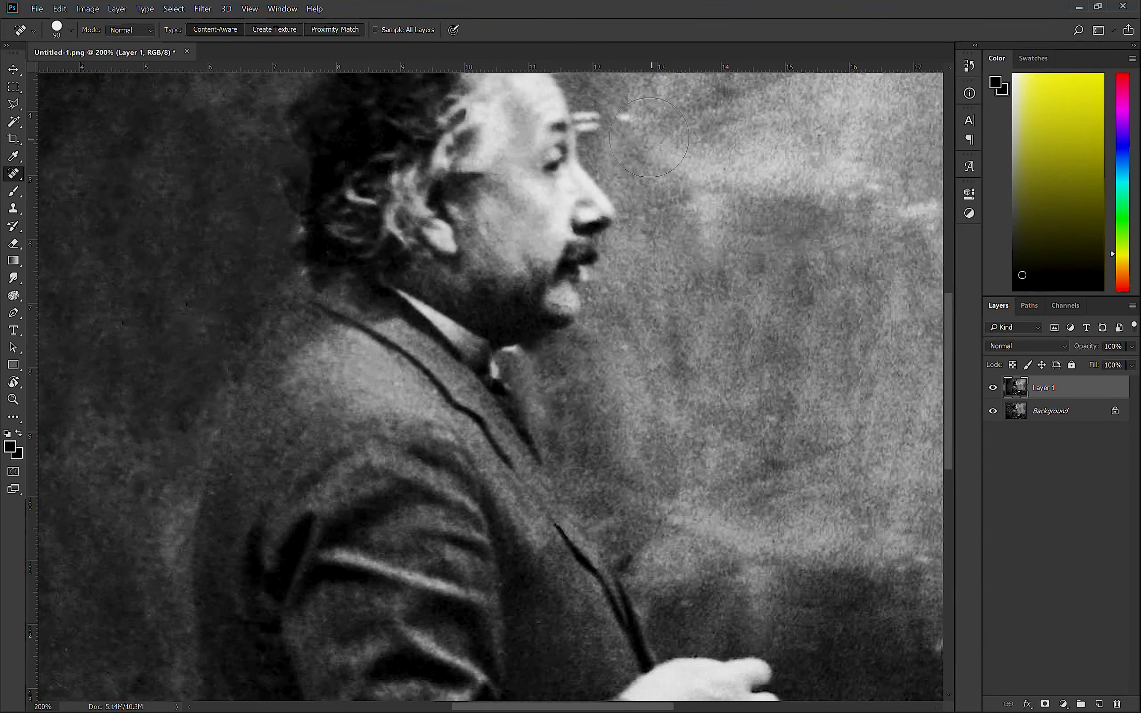
left_click(616, 118)
key("ctrl+minus")
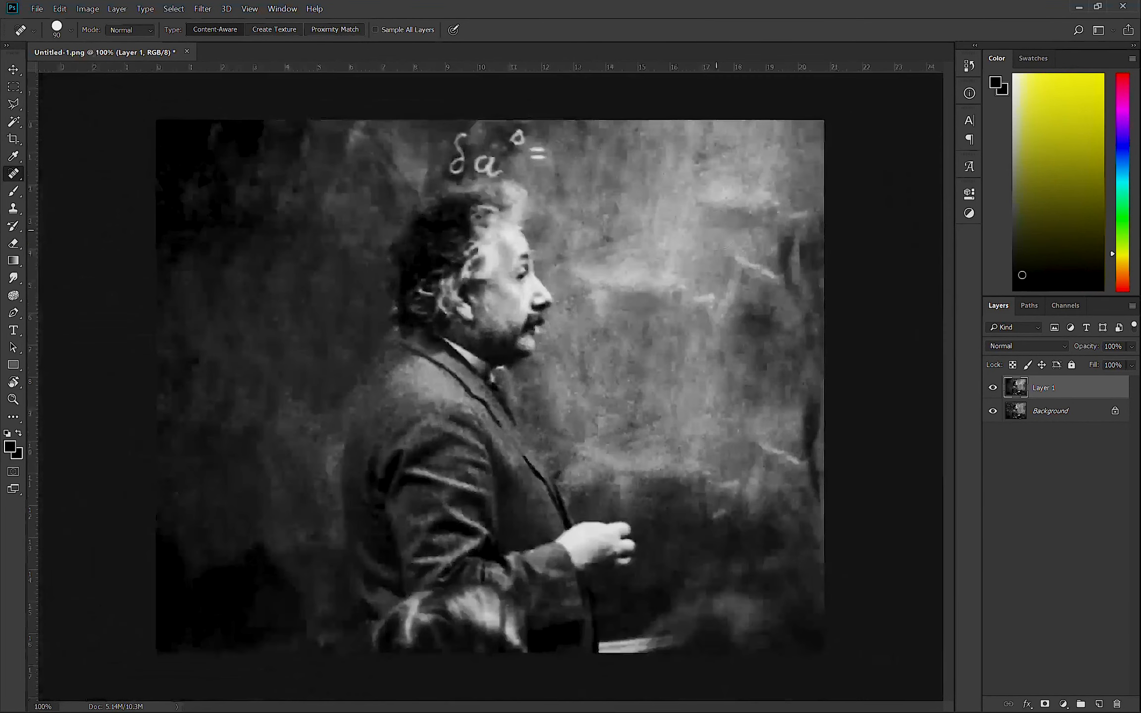
- Paint out the remaining "δa" formula, its superscript and the equals sign above the man's head with the Spot Healing Brush
left_click(543, 147)
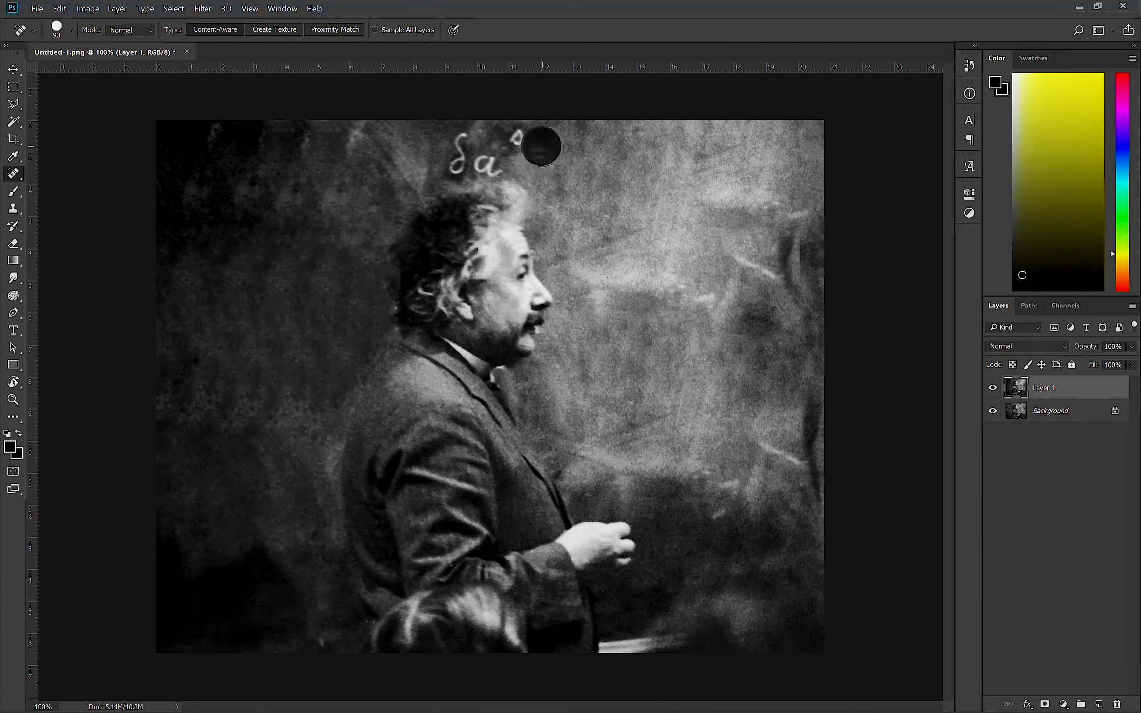
left_click(516, 140)
left_click(527, 140)
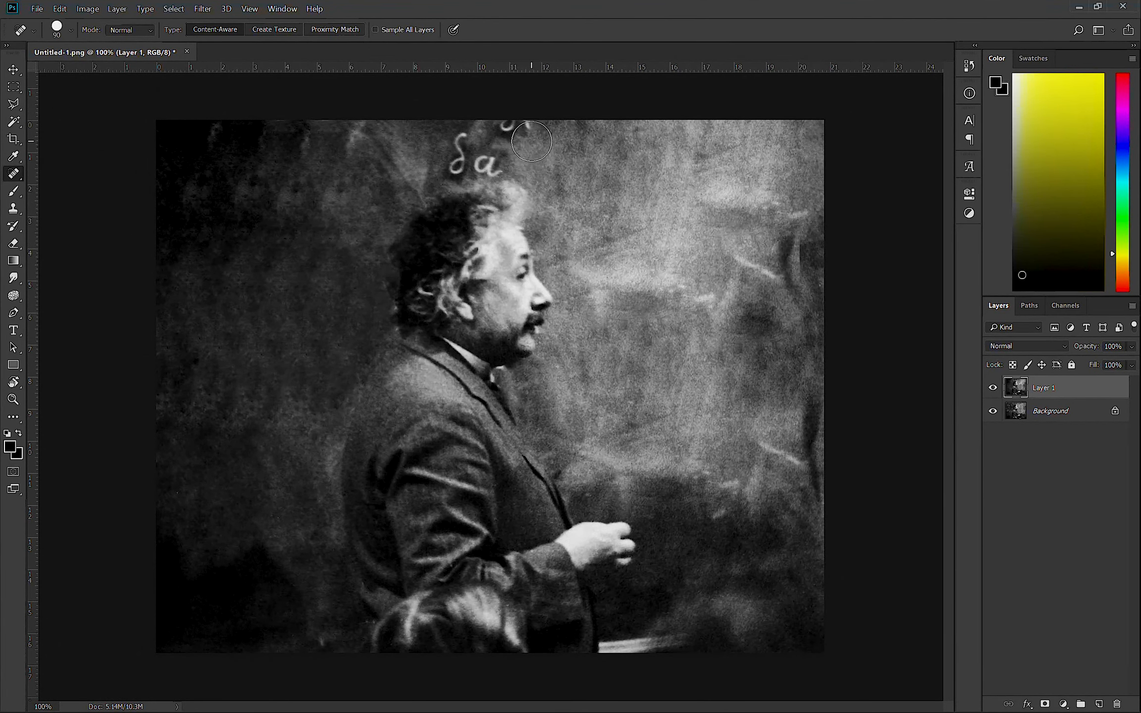
left_click_drag(519, 127, 498, 123)
left_click_drag(413, 151, 502, 154)
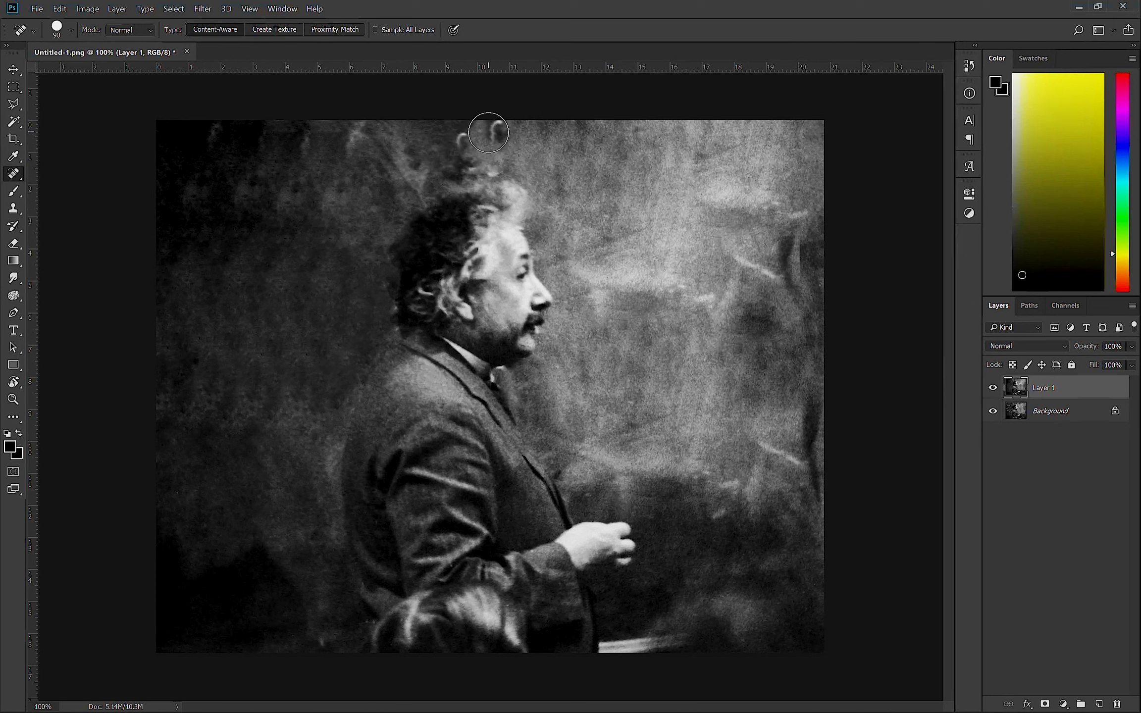
- Sample clean blackboard with the Healing Brush and heal away the leftover chalk marks above the man's hair
right_click(16, 183)
left_click(66, 189)
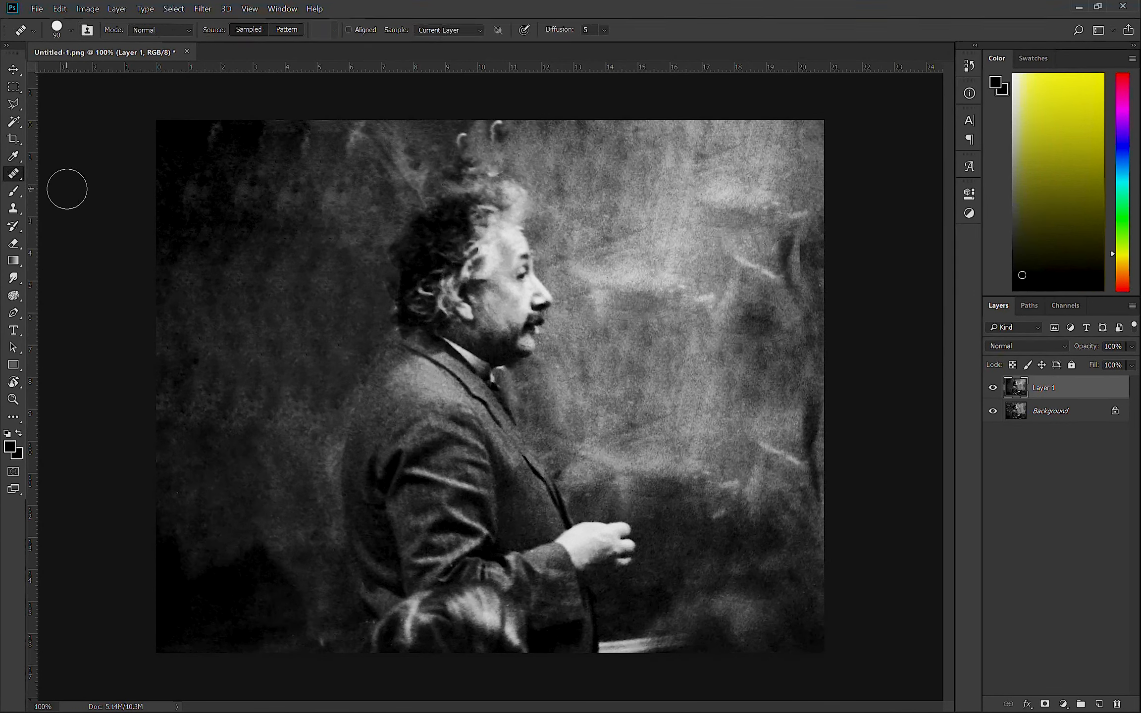
left_click(589, 146, "alt")
left_click_drag(507, 124, 448, 147)
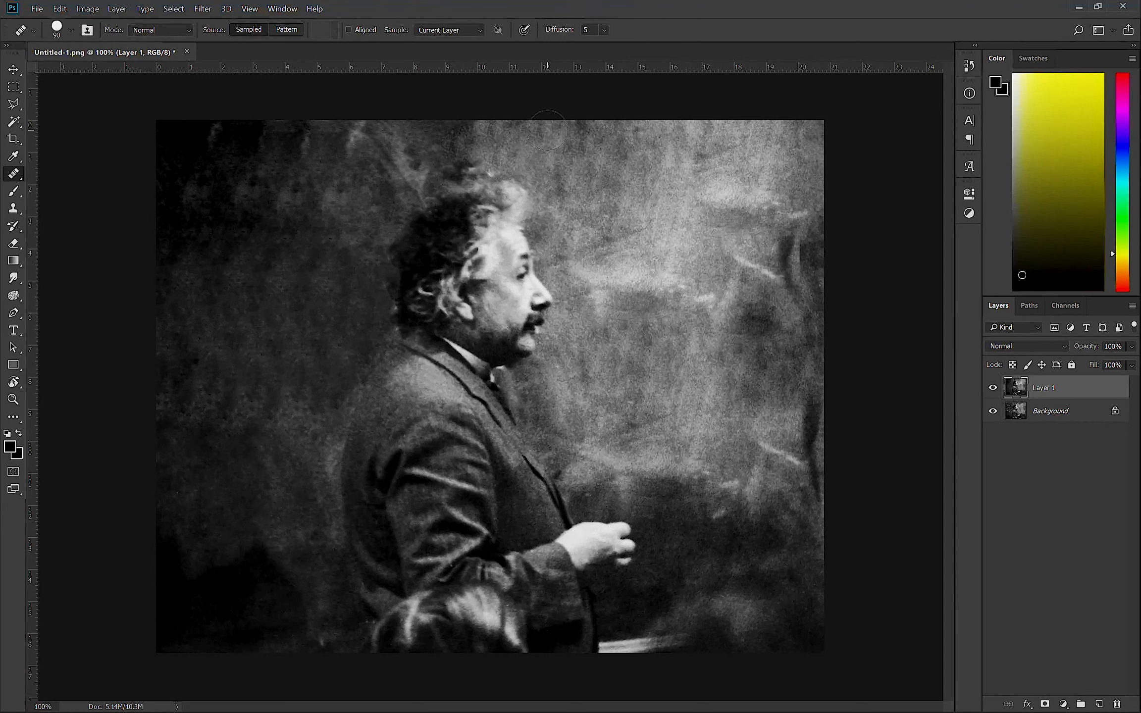
- Hide and show Layer 1 to compare the retouched blackboard with the original photo
key("v")
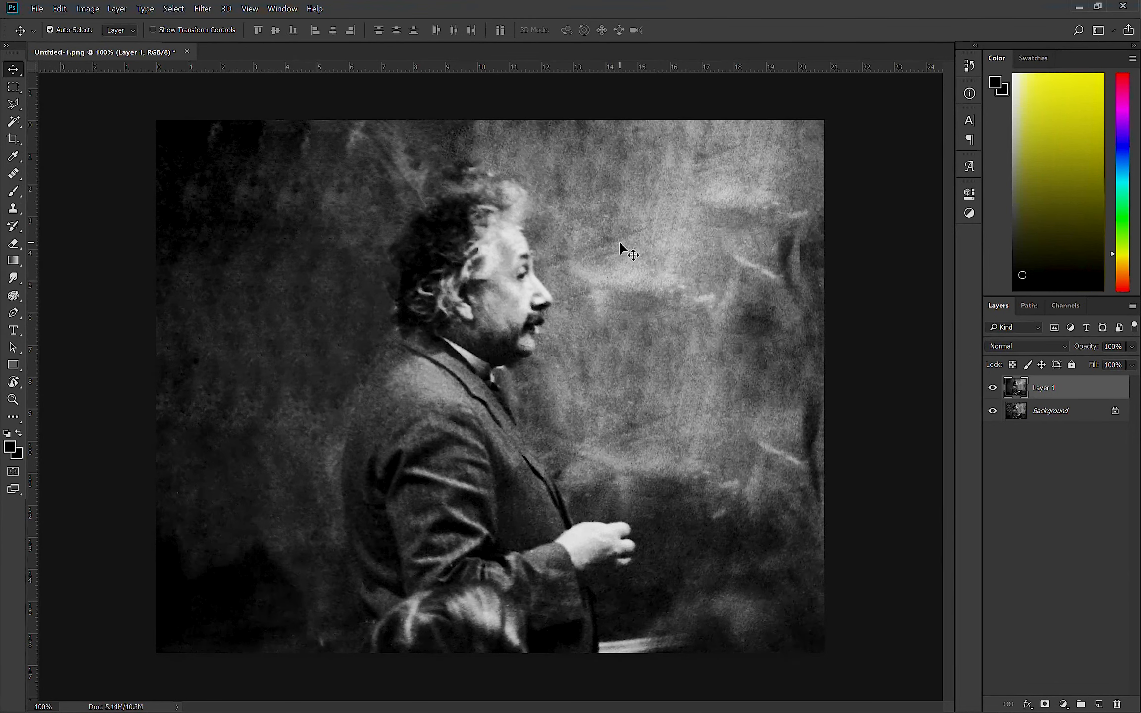
left_click(993, 388)
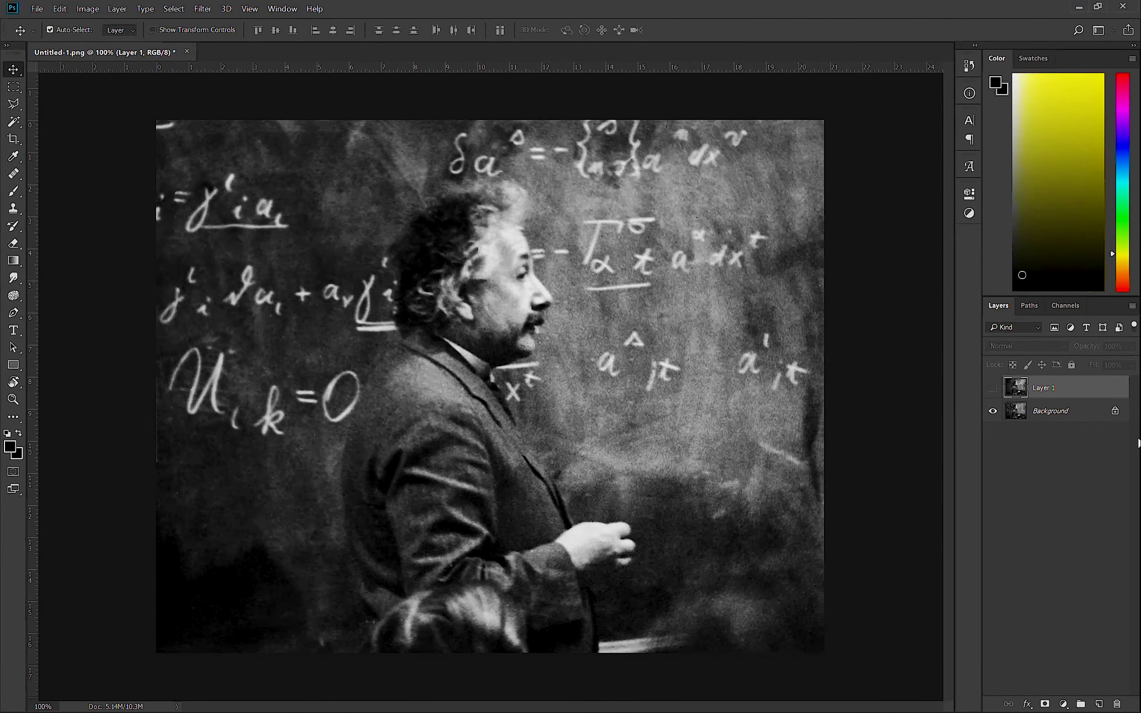
left_click(992, 388)
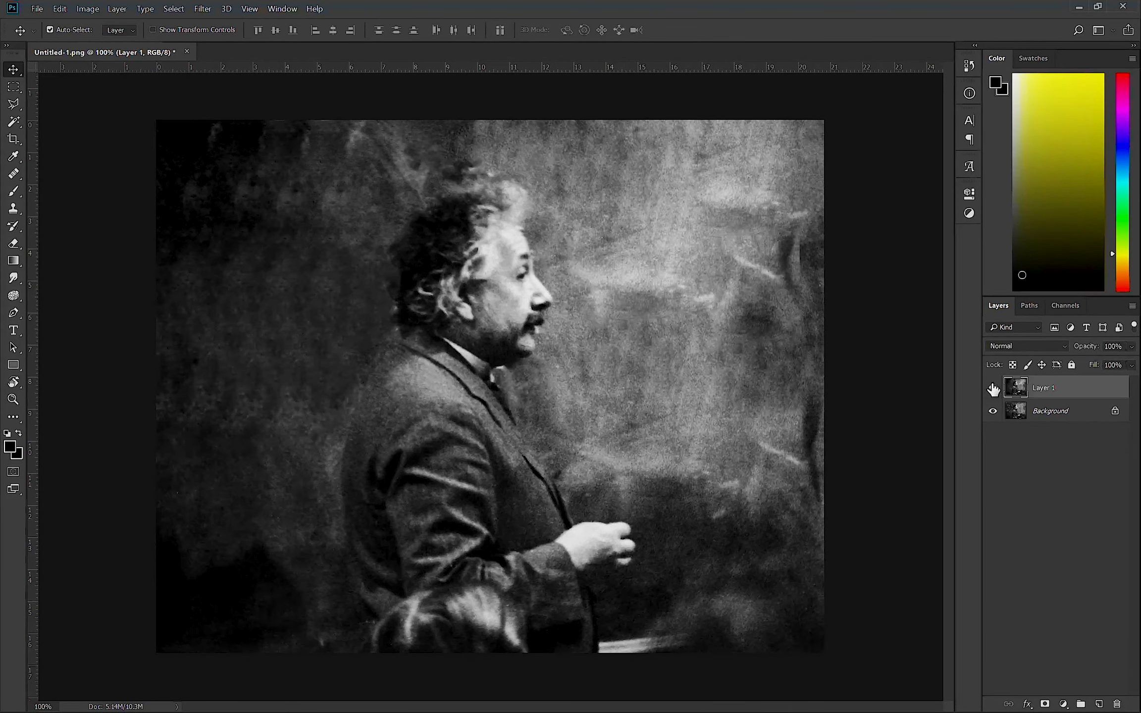